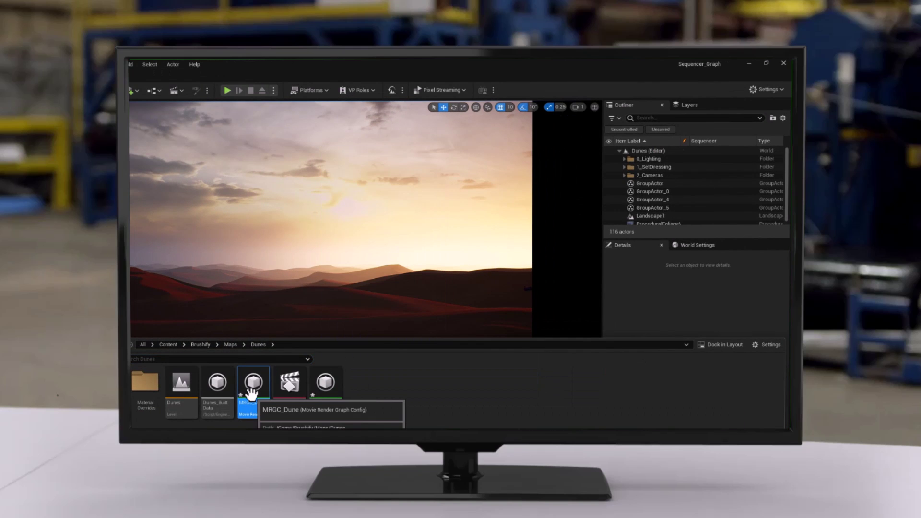
Step: In MRGC_Dune, insert Global Output Settings with a resolution override and add a Render Layer node
{"action": "double_click", "coordinate": [251, 394]}
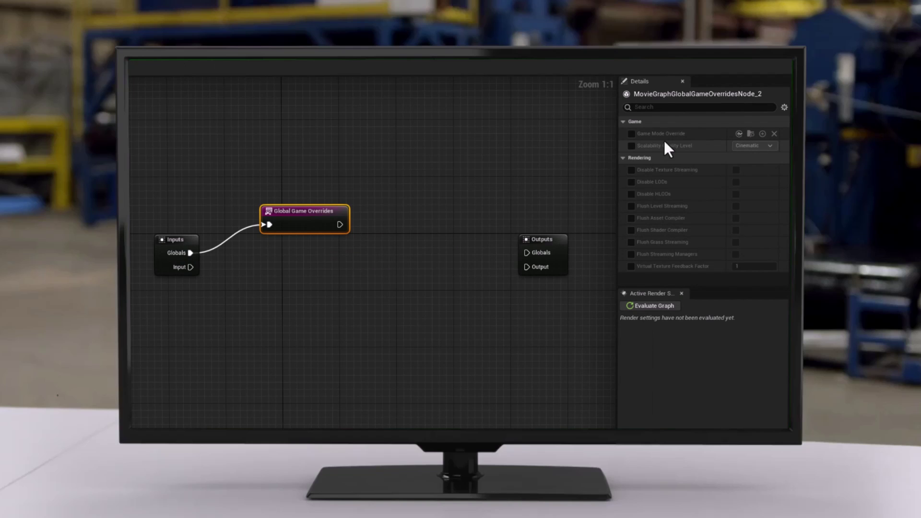
{"action": "left_click_drag", "start_coordinate": [340, 224], "coordinate": [369, 211]}
{"action": "left_click", "coordinate": [403, 303]}
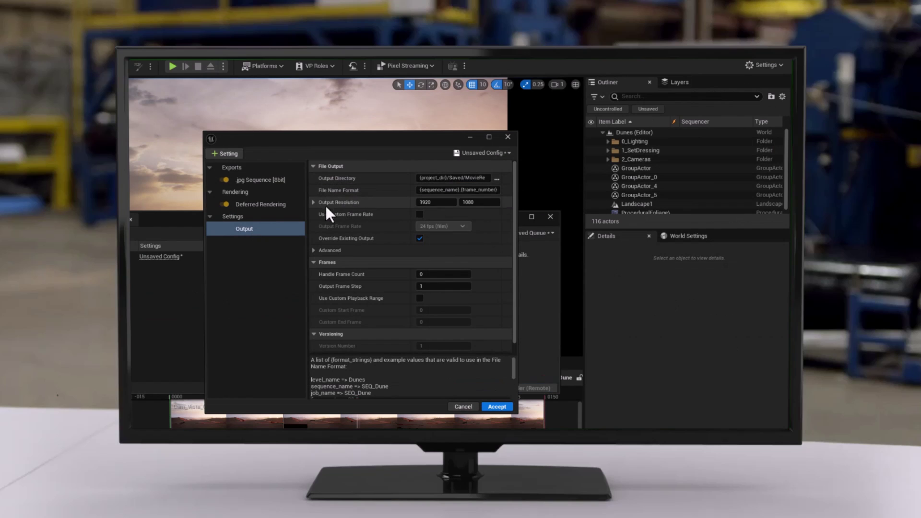
{"action": "left_click", "coordinate": [751, 145]}
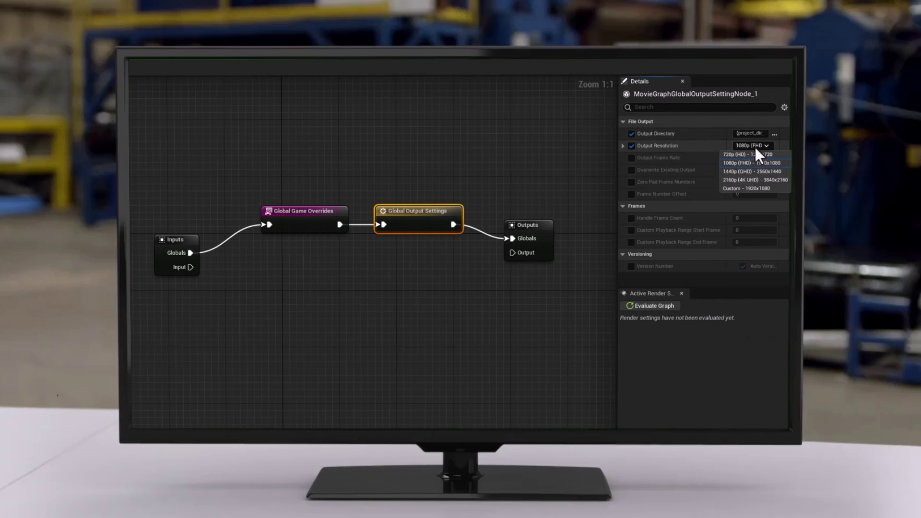
{"action": "left_click", "coordinate": [757, 154]}
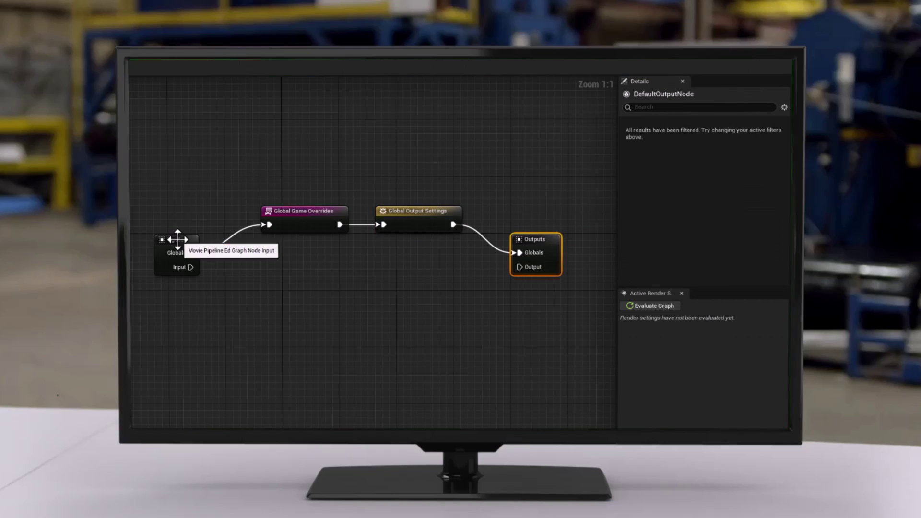
{"action": "left_click", "coordinate": [277, 312]}
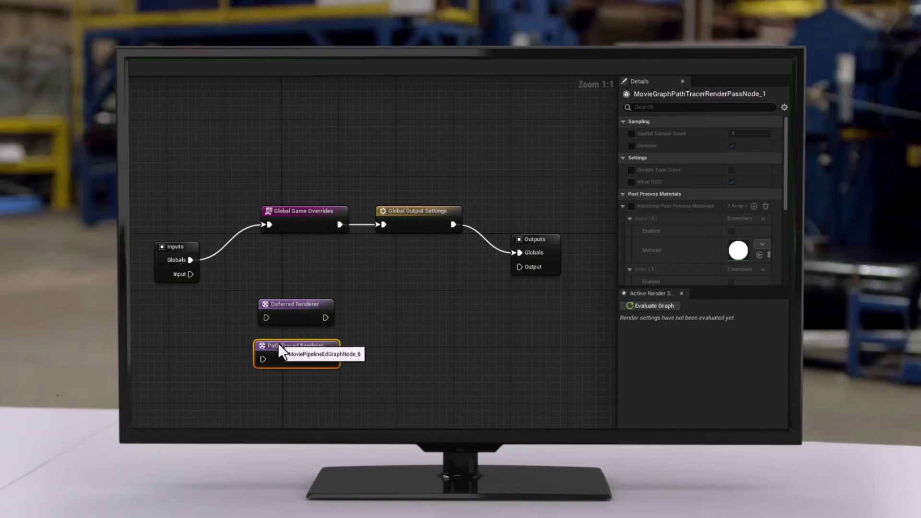
{"action": "type", "text": "layer"}
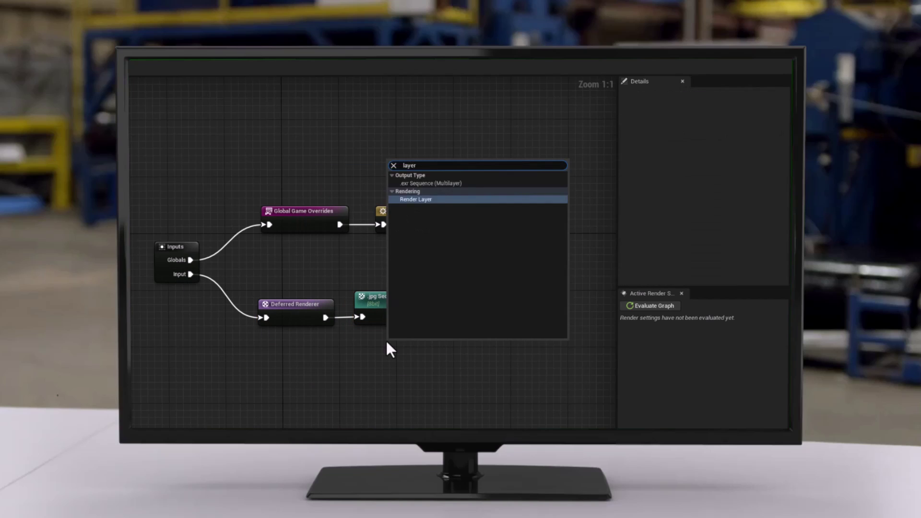
{"action": "key", "text": "Return"}
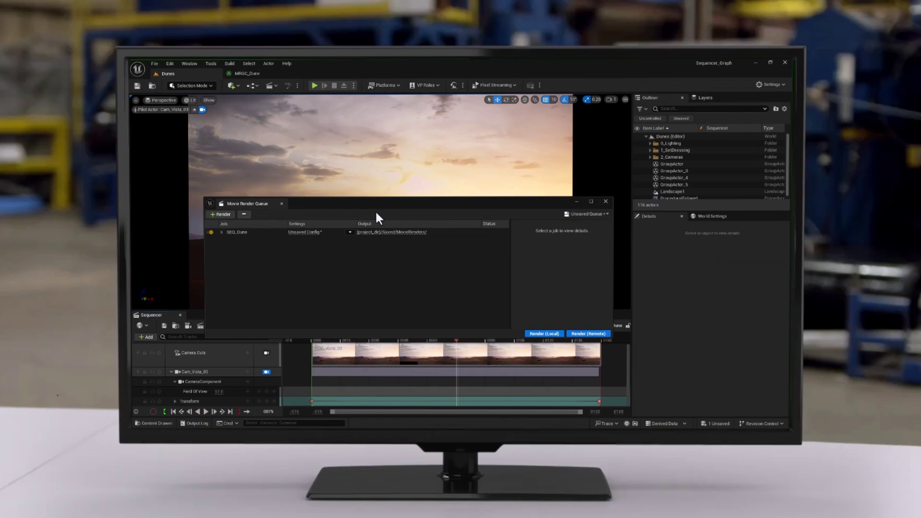
Step: Assign MRGC_Dune as the render job's config, replacing DefaultRenderGraph
{"action": "left_click", "coordinate": [350, 231]}
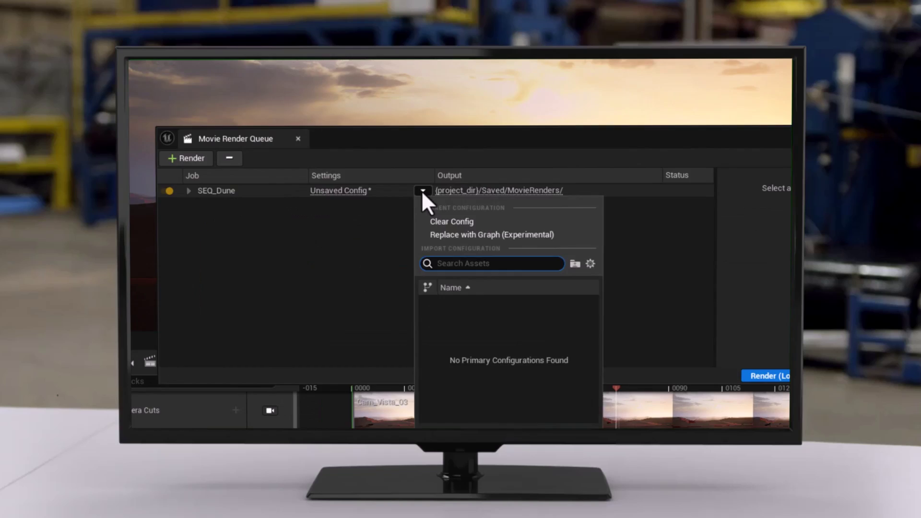
{"action": "left_click", "coordinate": [370, 252]}
{"action": "left_click", "coordinate": [350, 232]}
{"action": "left_click", "coordinate": [381, 298]}
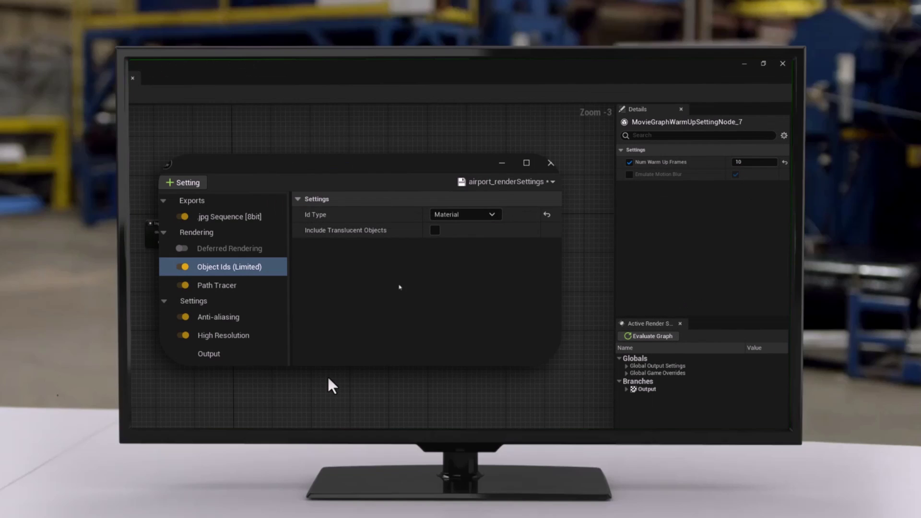
Step: Place the EXR Multilayer node in the top chain and the JPG node in the second, wired to a Branch
{"action": "left_click_drag", "start_coordinate": [295, 329], "coordinate": [509, 235]}
{"action": "left_click", "coordinate": [242, 264]}
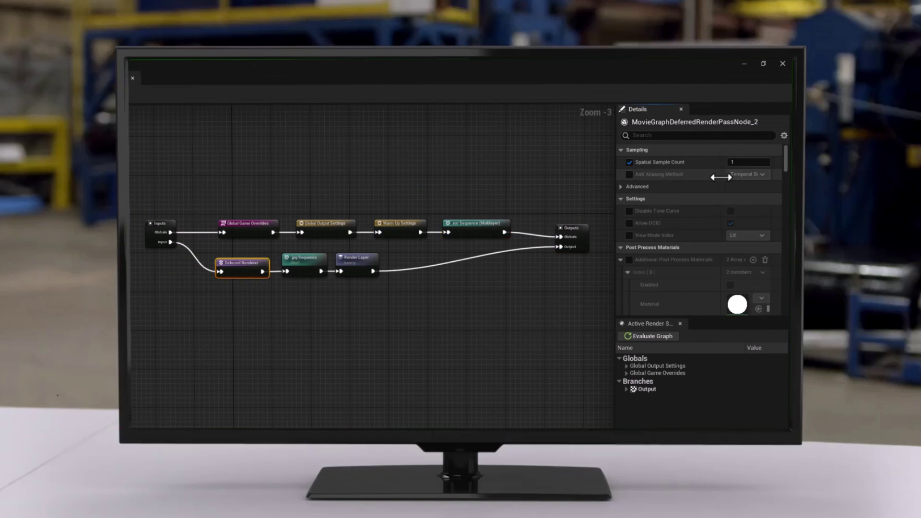
{"action": "left_click", "coordinate": [747, 162]}
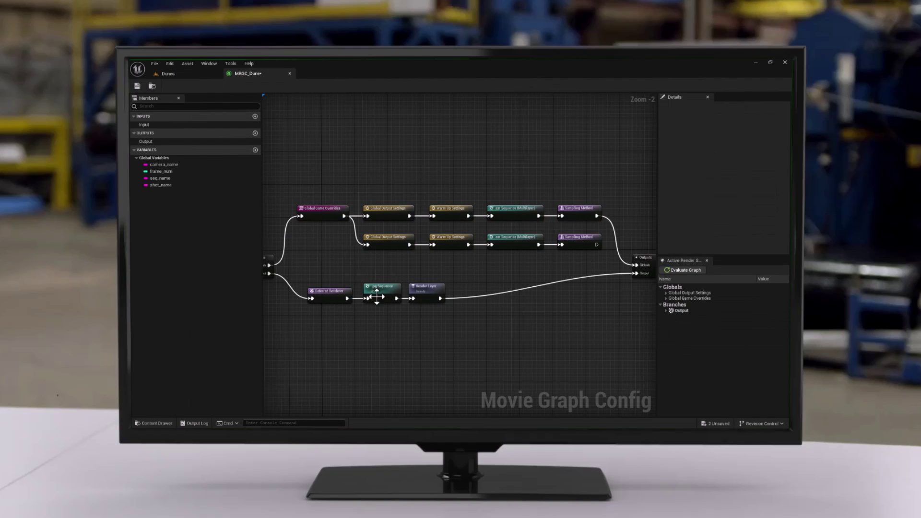
{"action": "left_click_drag", "start_coordinate": [382, 287], "coordinate": [508, 234]}
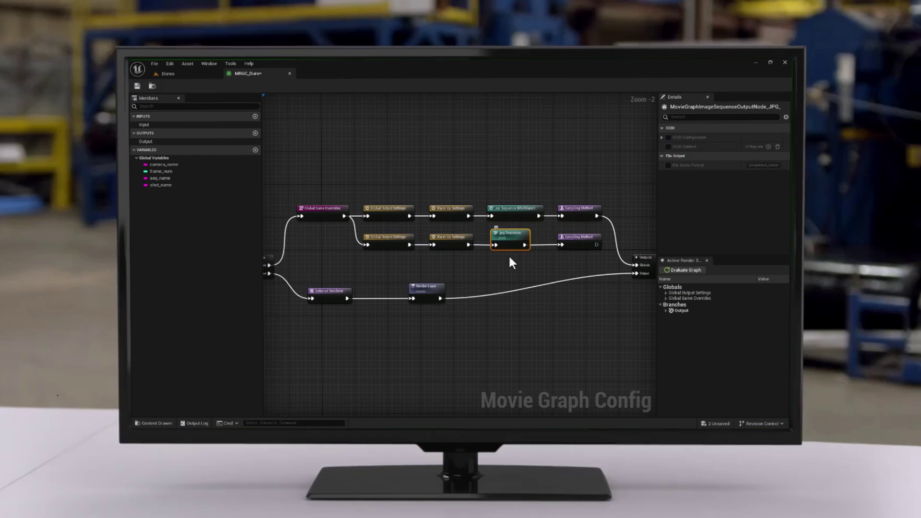
{"action": "left_click", "coordinate": [388, 209]}
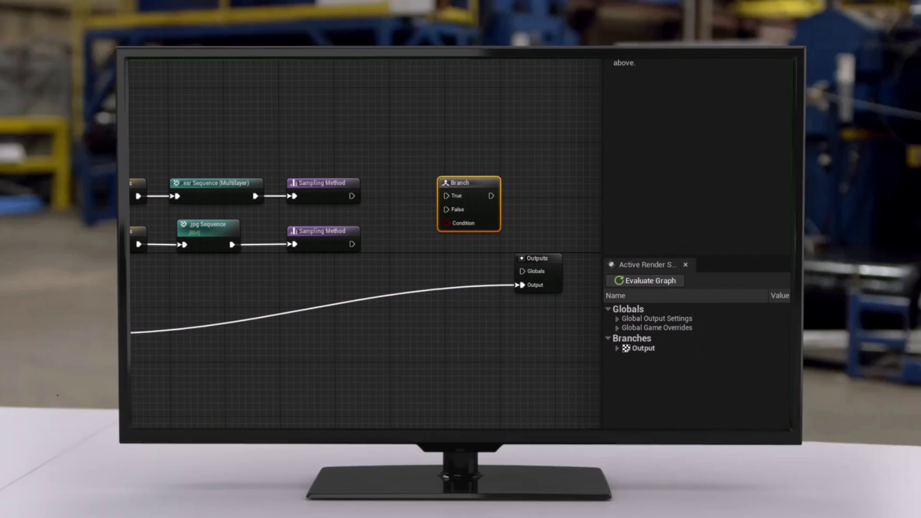
{"action": "left_click_drag", "start_coordinate": [510, 247], "coordinate": [543, 231]}
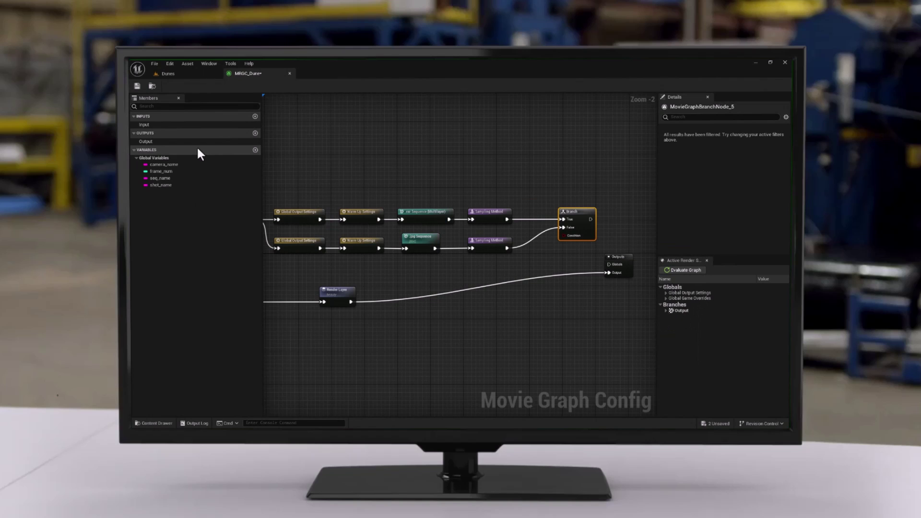
Step: Add a user variable named Switch
{"action": "left_click", "coordinate": [196, 146]}
{"action": "left_click", "coordinate": [168, 183]}
{"action": "type", "text": "Switch"}
{"action": "key", "text": "Return"}
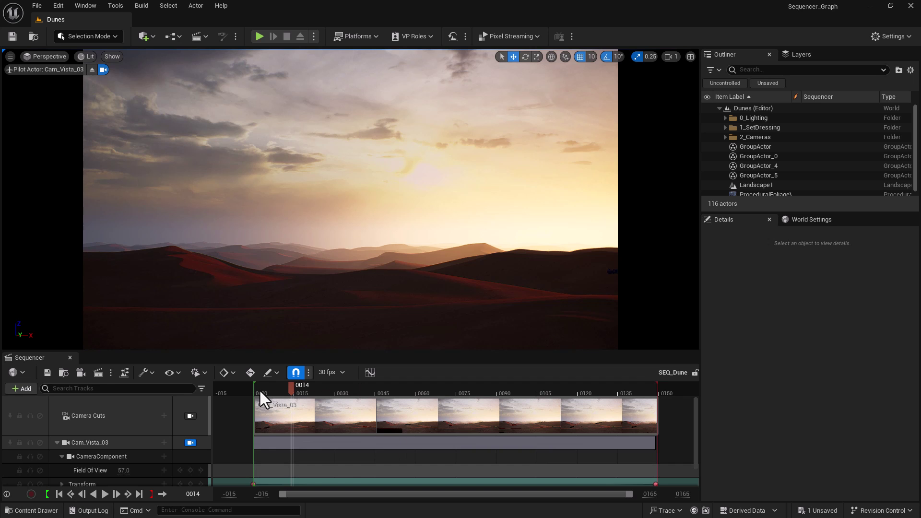
Step: Move the SEQ_Dune playhead to frame 0075 and scroll down the track list
{"action": "left_click_drag", "start_coordinate": [290, 386], "coordinate": [456, 384]}
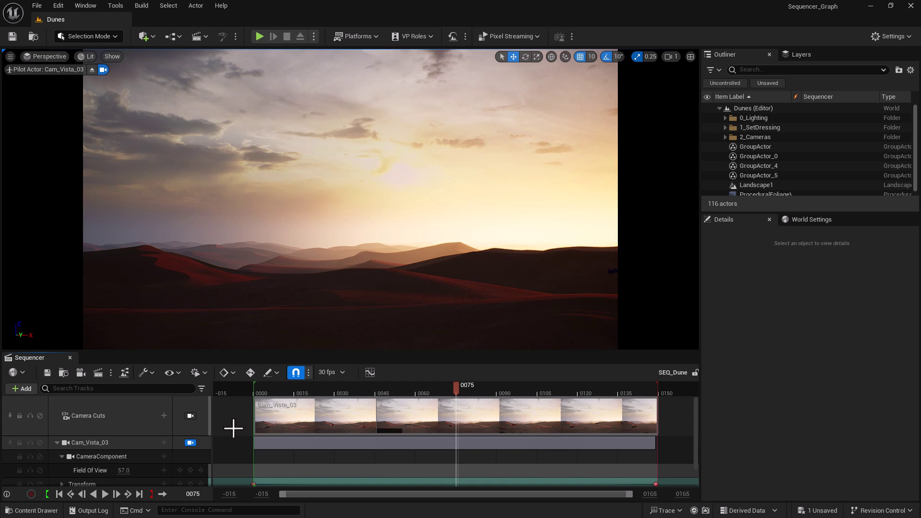
{"action": "scroll", "coordinate": [233, 428], "scroll_direction": "down", "scroll_amount": 1}
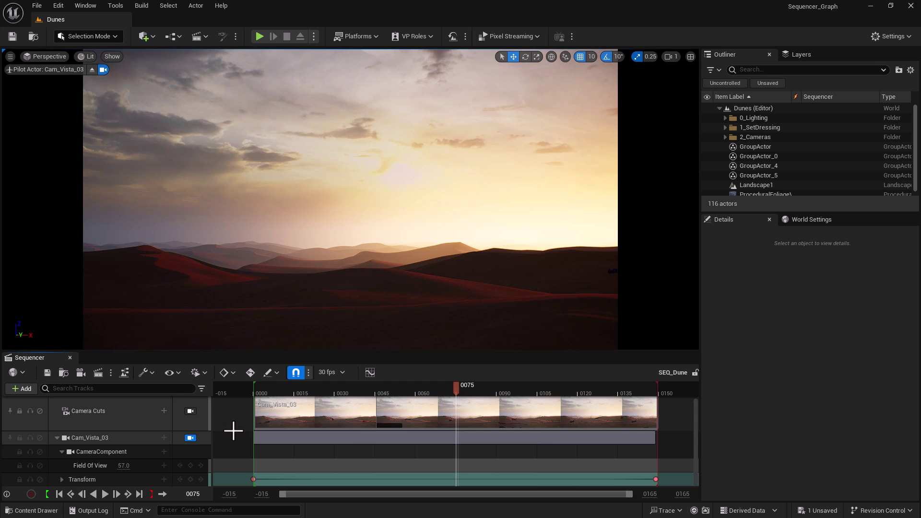
{"action": "left_click", "coordinate": [93, 373]}
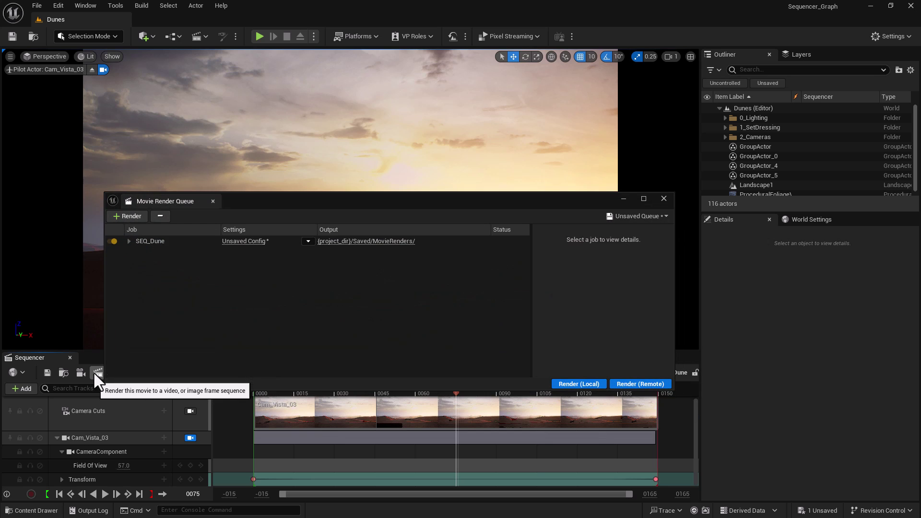
{"action": "left_click", "coordinate": [235, 241]}
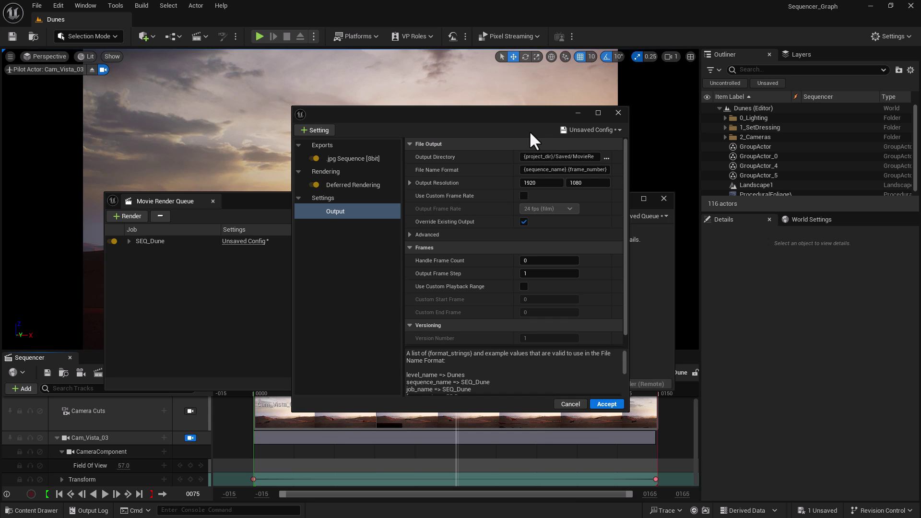
{"action": "left_click", "coordinate": [311, 129]}
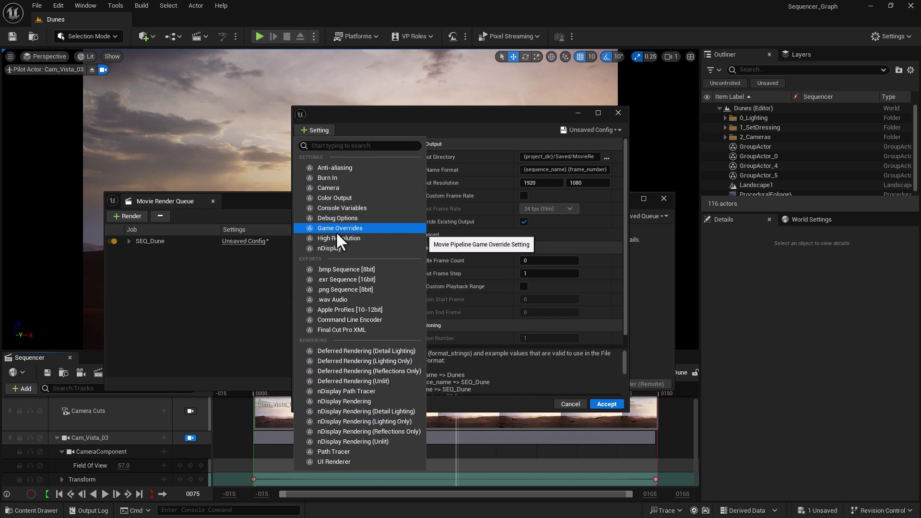
{"action": "left_click", "coordinate": [335, 198]}
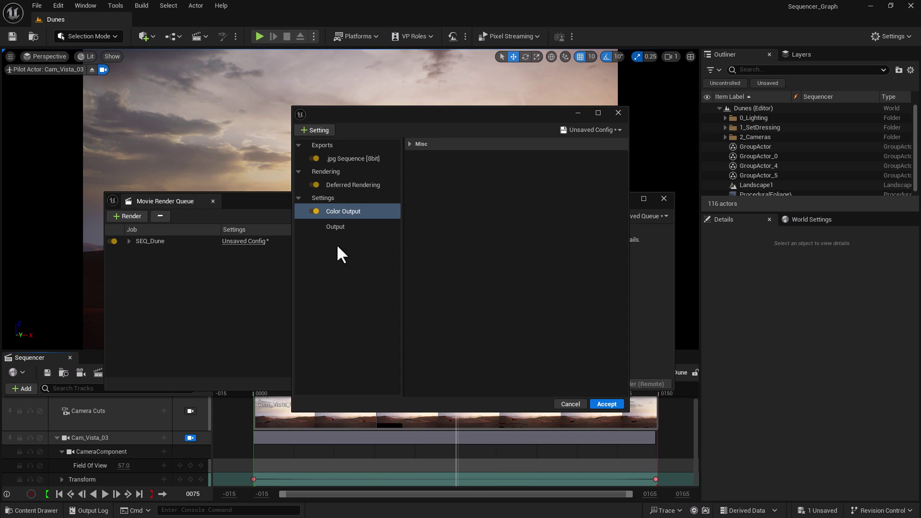
{"action": "left_click", "coordinate": [409, 144]}
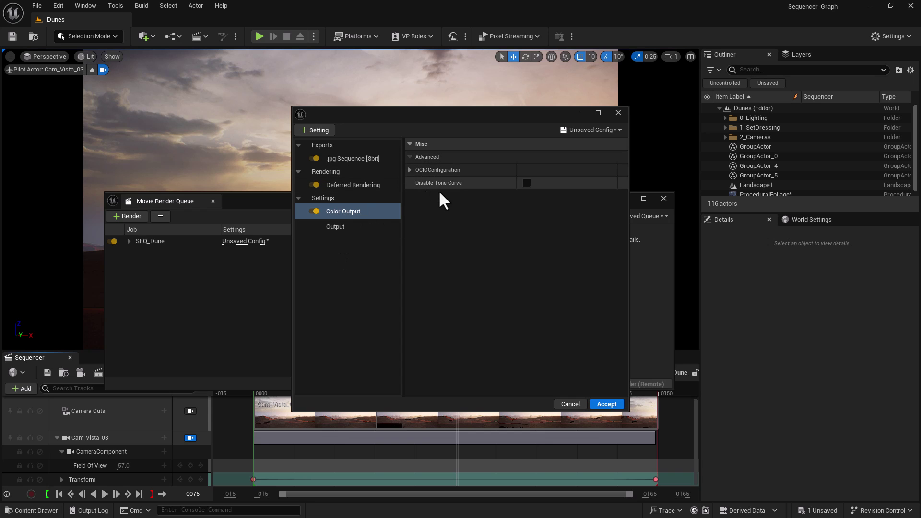
{"action": "left_click", "coordinate": [561, 405]}
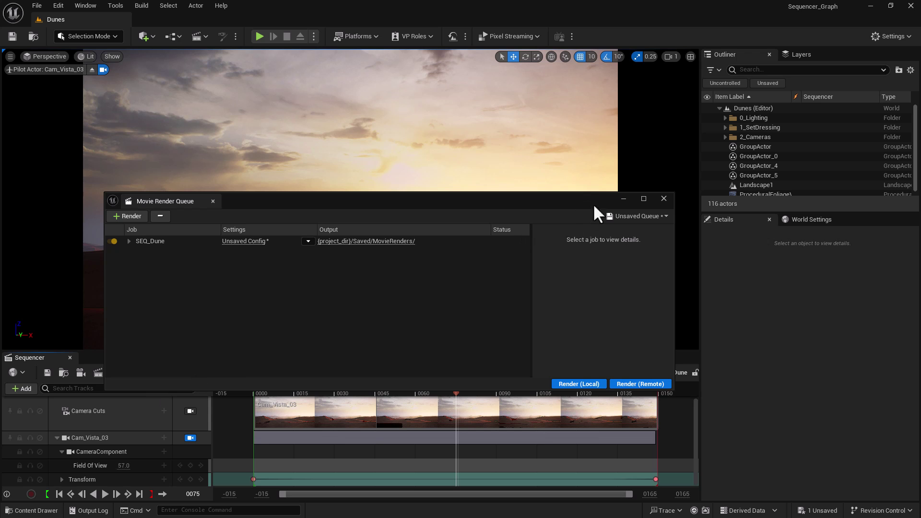
Step: Create a Movie Render Graph Config named MRGC_Dune in the Brushify/Maps/Dunes folder
{"action": "left_click", "coordinate": [623, 198]}
{"action": "left_click", "coordinate": [36, 510]}
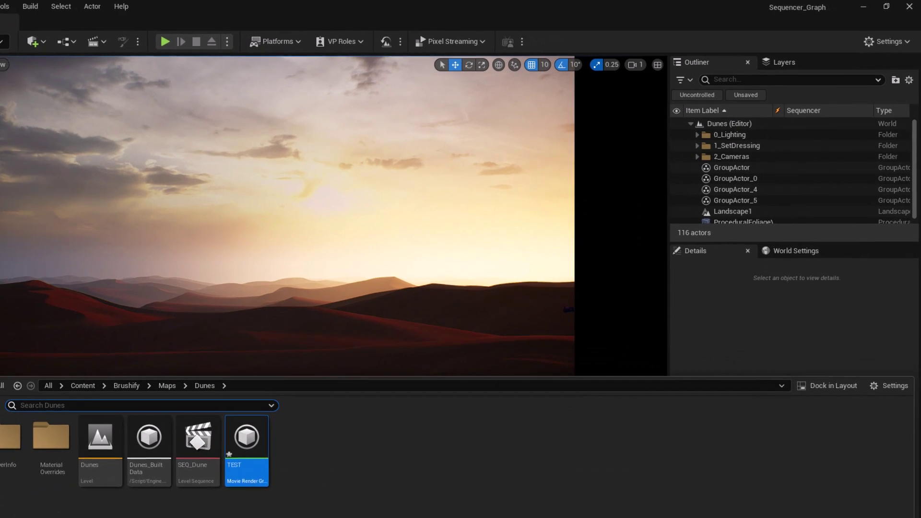
{"action": "left_click", "coordinate": [303, 480]}
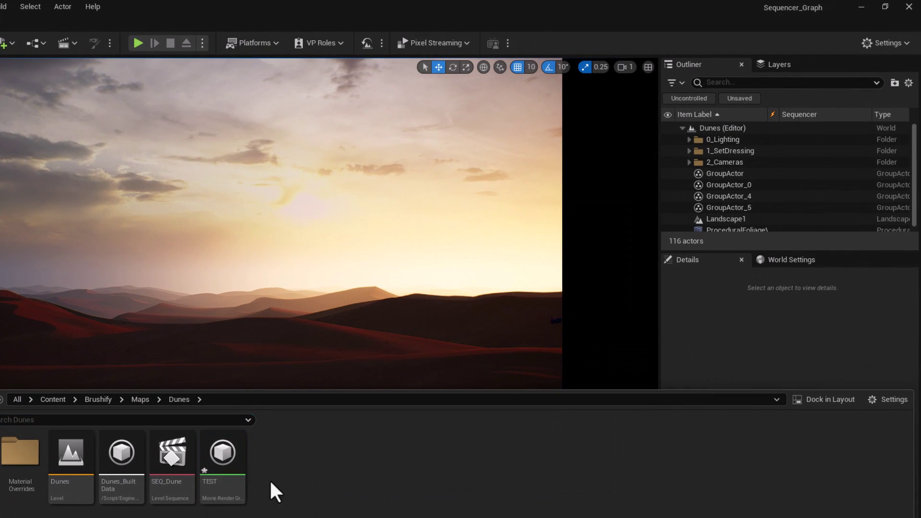
{"action": "right_click", "coordinate": [291, 463]}
{"action": "mouse_move", "coordinate": [350, 393]}
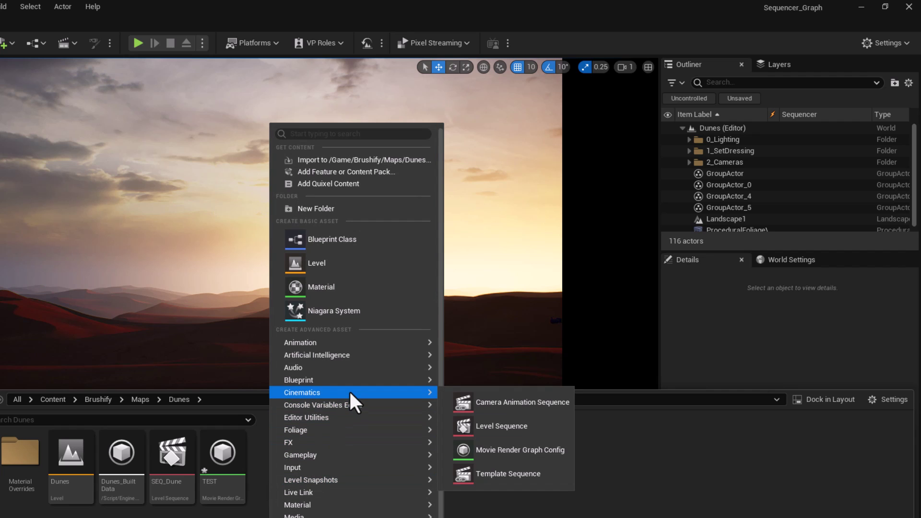
{"action": "left_click", "coordinate": [508, 452]}
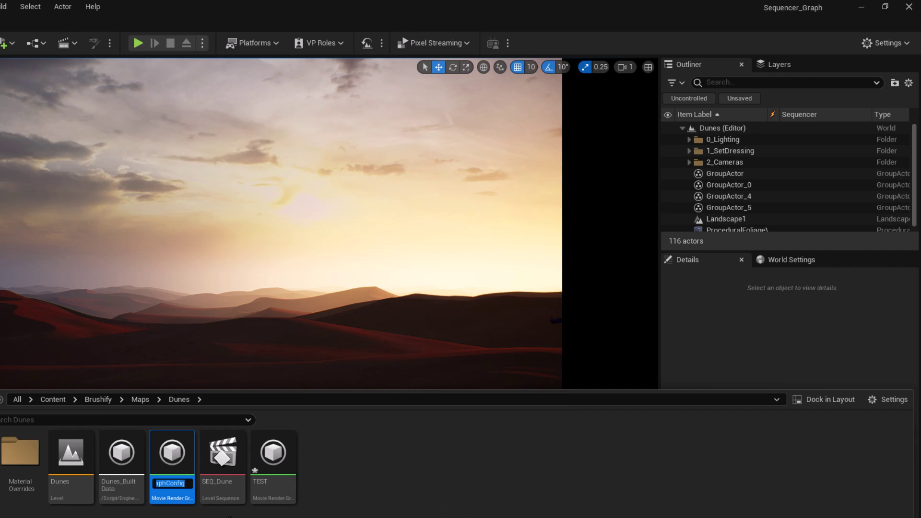
{"action": "type", "text": "MRG"}
{"action": "type", "text": "C"}
{"action": "type", "text": "_Dune"}
{"action": "key", "text": "Return"}
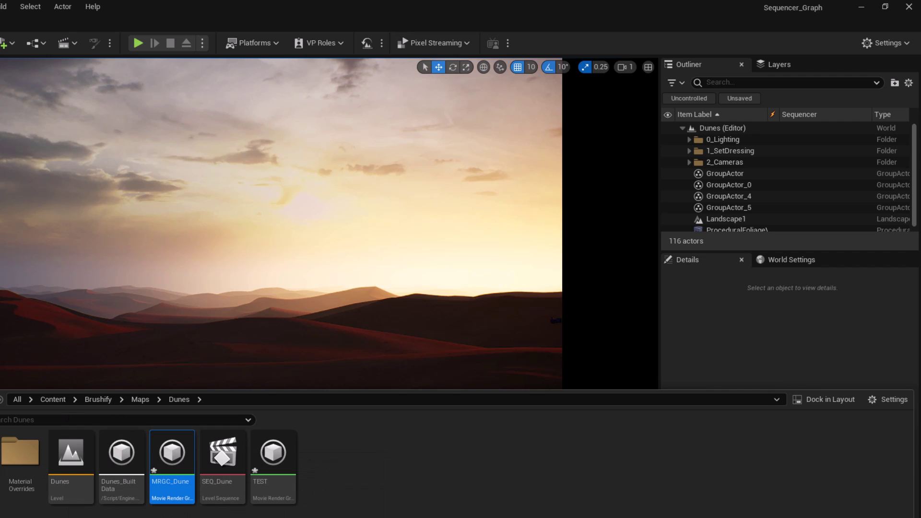
{"action": "double_click", "coordinate": [170, 452]}
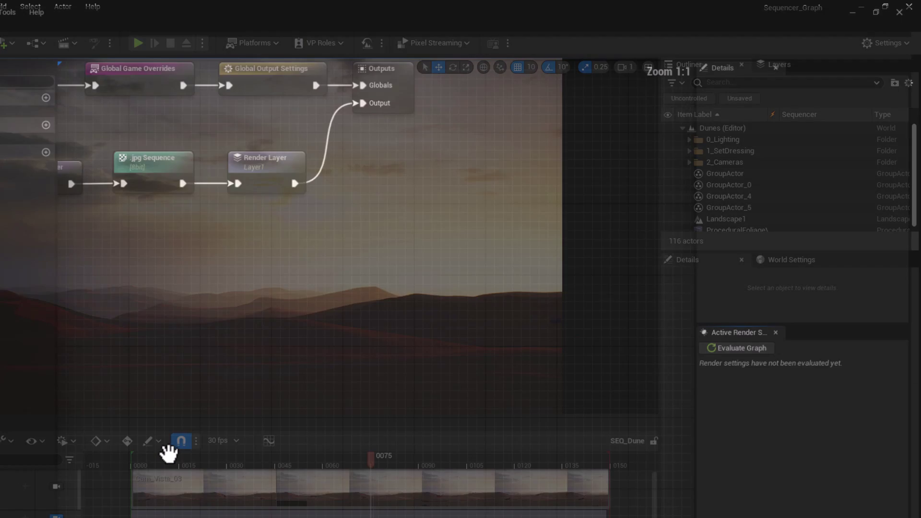
{"action": "left_click_drag", "start_coordinate": [324, 188], "coordinate": [584, 370]}
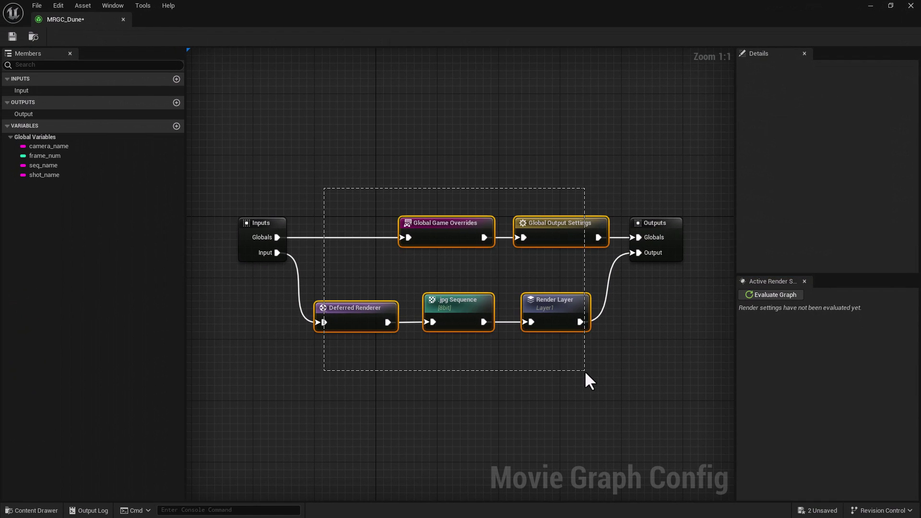
{"action": "key", "text": "Delete"}
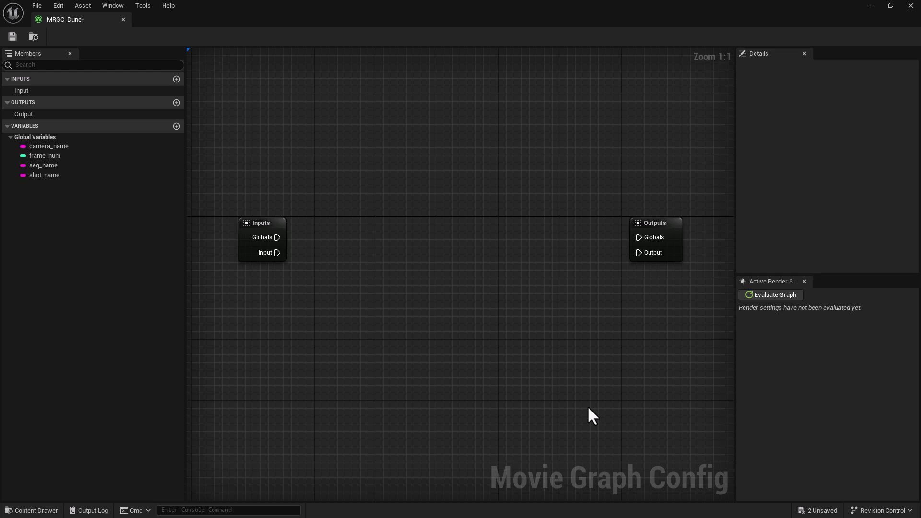
{"action": "left_click", "coordinate": [279, 219]}
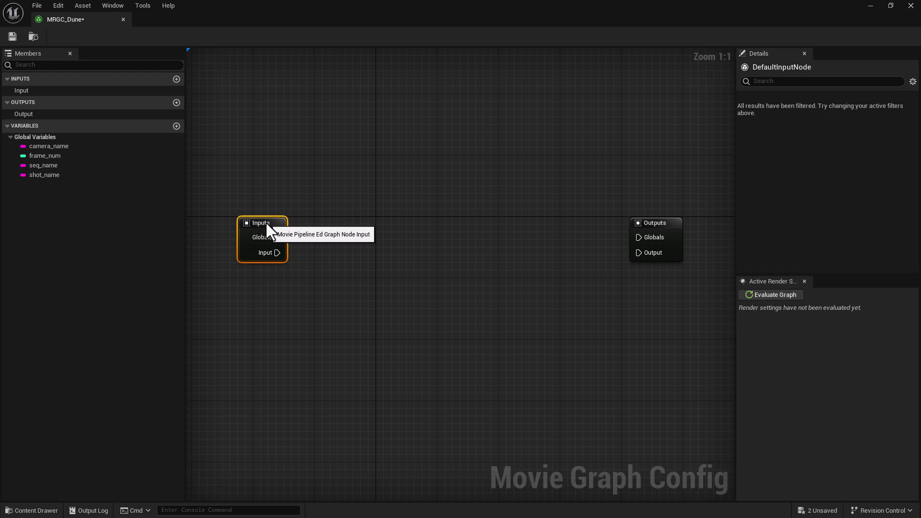
{"action": "left_click", "coordinate": [659, 222]}
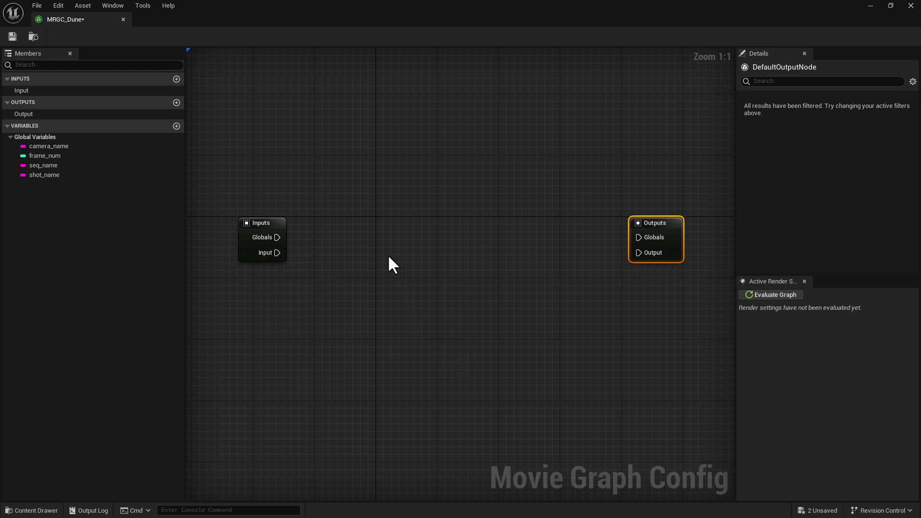
Step: Add a Global Game Overrides node and feed the Inputs Globals pin into it
{"action": "left_click", "coordinate": [366, 220]}
{"action": "right_click", "coordinate": [366, 221]}
{"action": "type", "text": "game"}
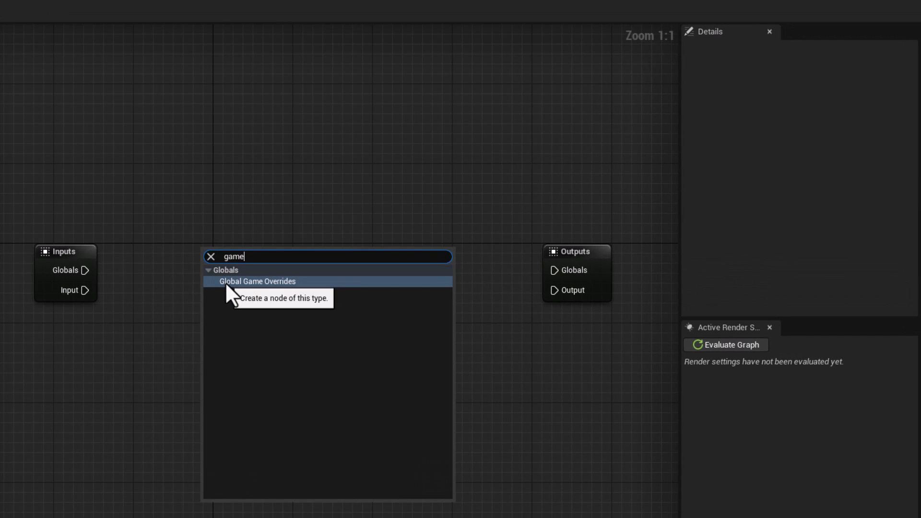
{"action": "left_click", "coordinate": [225, 282]}
{"action": "left_click_drag", "start_coordinate": [247, 251], "coordinate": [228, 220]}
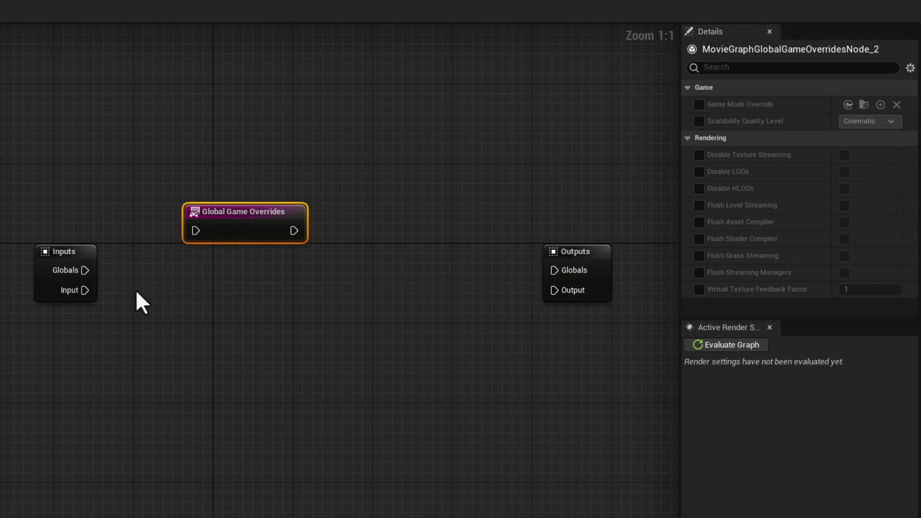
{"action": "left_click_drag", "start_coordinate": [85, 270], "coordinate": [195, 231]}
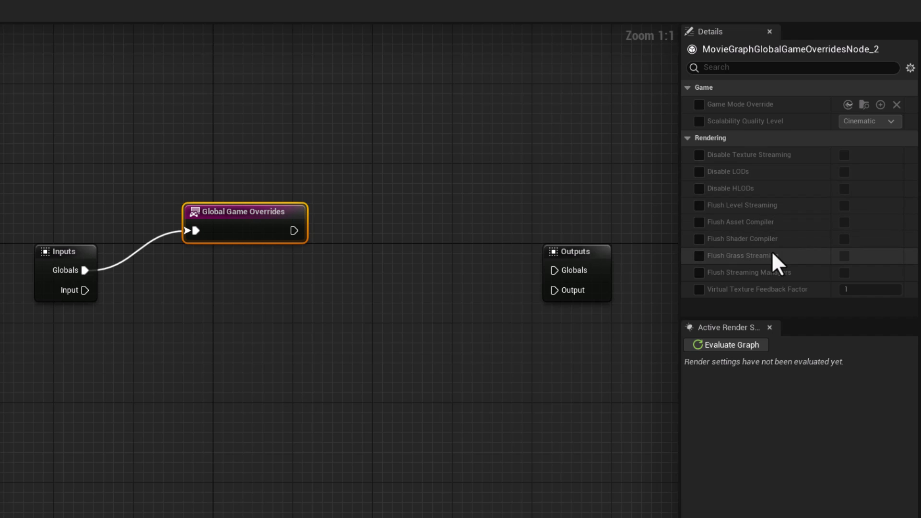
Step: Connect Global Game Overrides to Outputs Globals and override Scalability Quality Level to High
{"action": "mouse_move", "coordinate": [737, 122]}
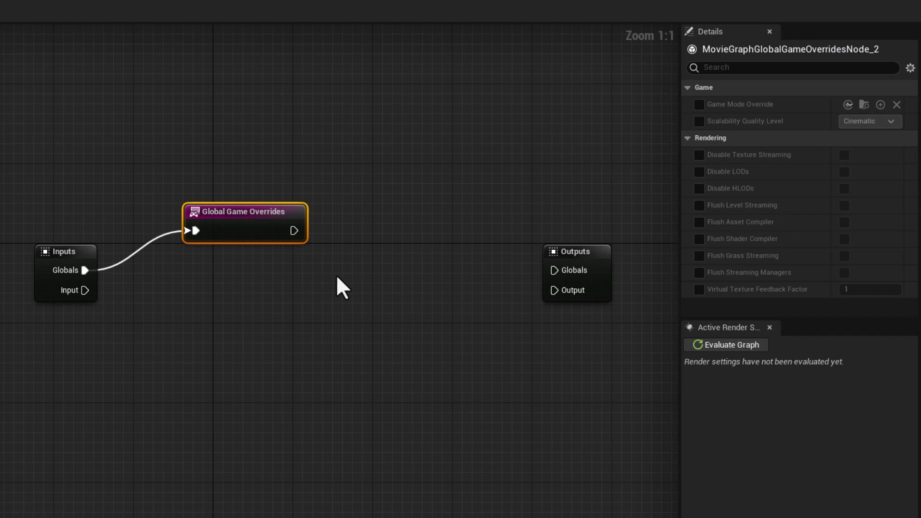
{"action": "left_click_drag", "start_coordinate": [295, 230], "coordinate": [547, 271]}
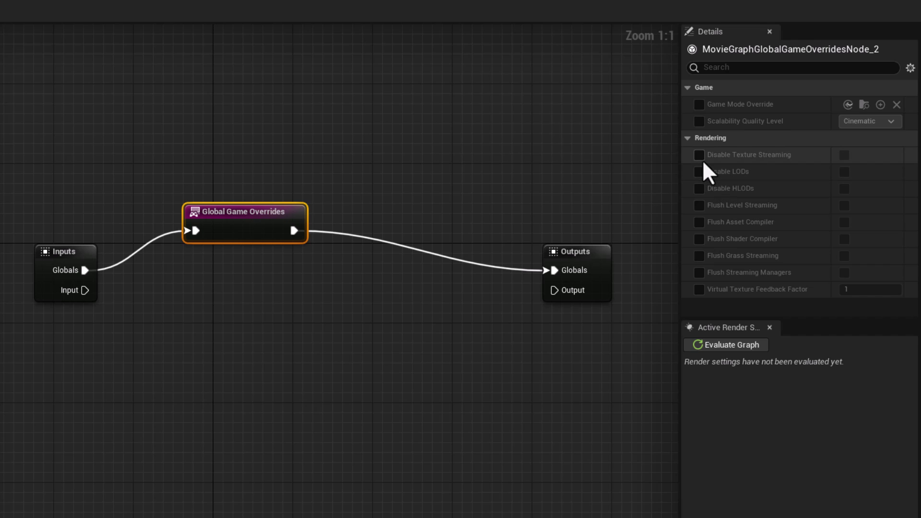
{"action": "left_click", "coordinate": [699, 121]}
{"action": "left_click", "coordinate": [868, 122]}
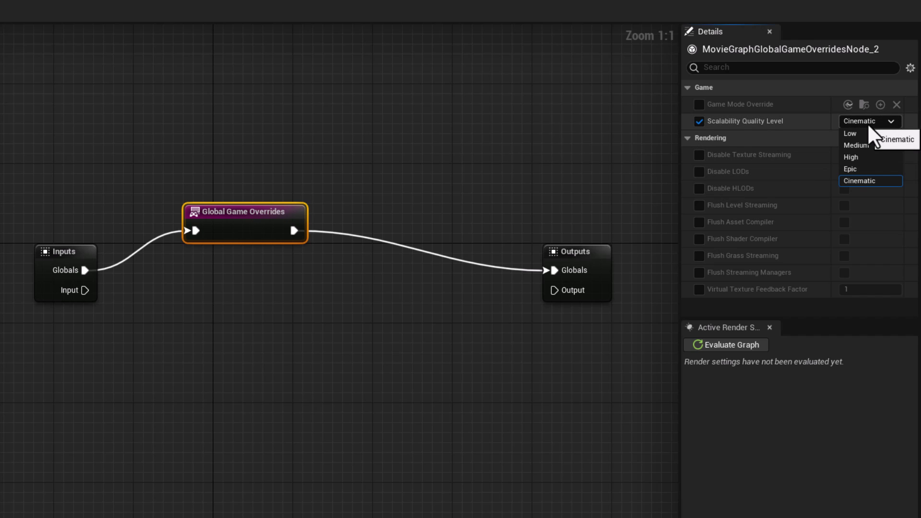
{"action": "left_click", "coordinate": [866, 158]}
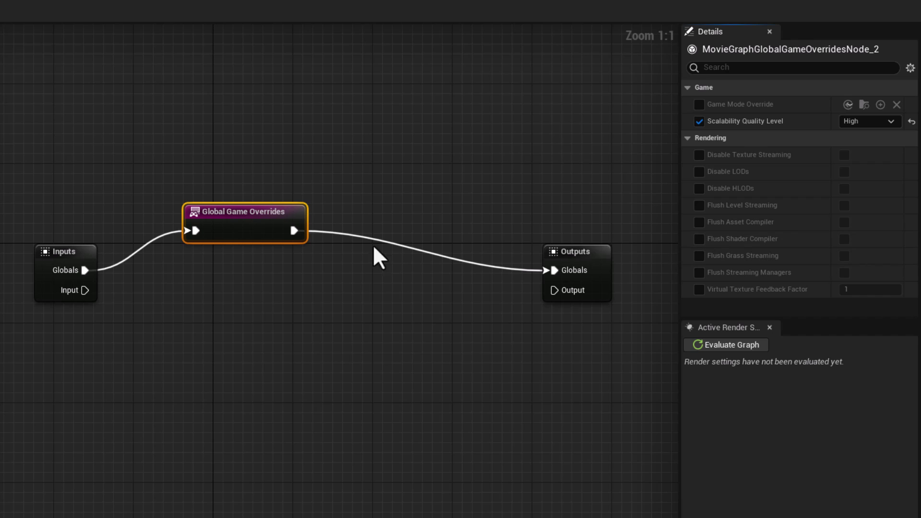
Step: Add a Global Output Settings node and detach the existing wire into Outputs Globals
{"action": "left_click", "coordinate": [333, 215]}
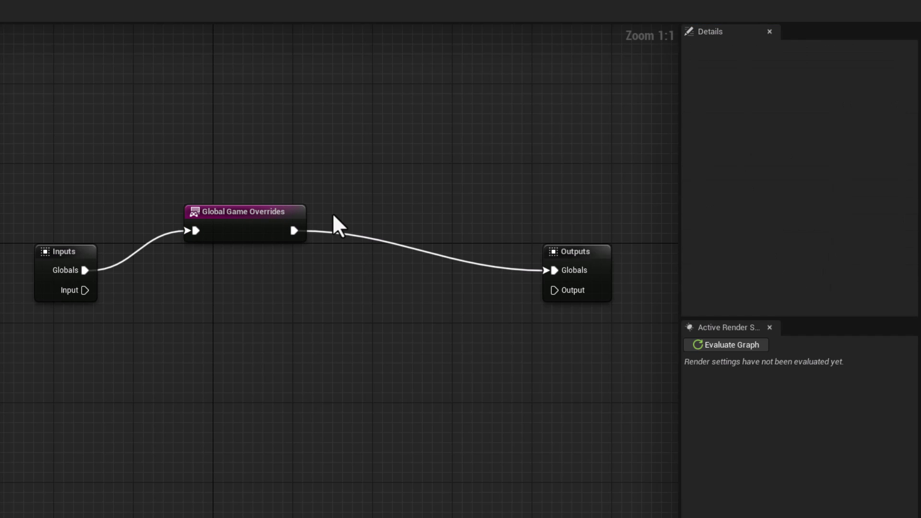
{"action": "right_click", "coordinate": [333, 215]}
{"action": "type", "text": "global"}
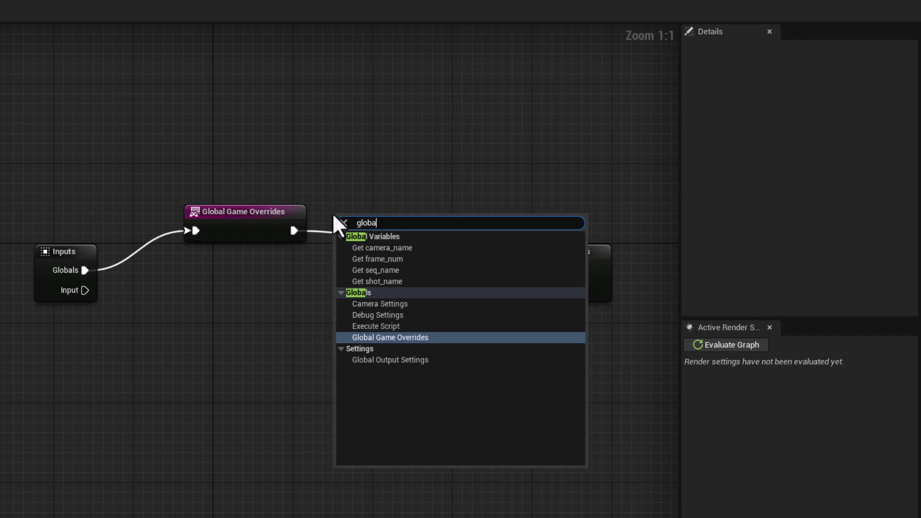
{"action": "left_click", "coordinate": [379, 360]}
{"action": "left_click_drag", "start_coordinate": [541, 270], "coordinate": [523, 249]}
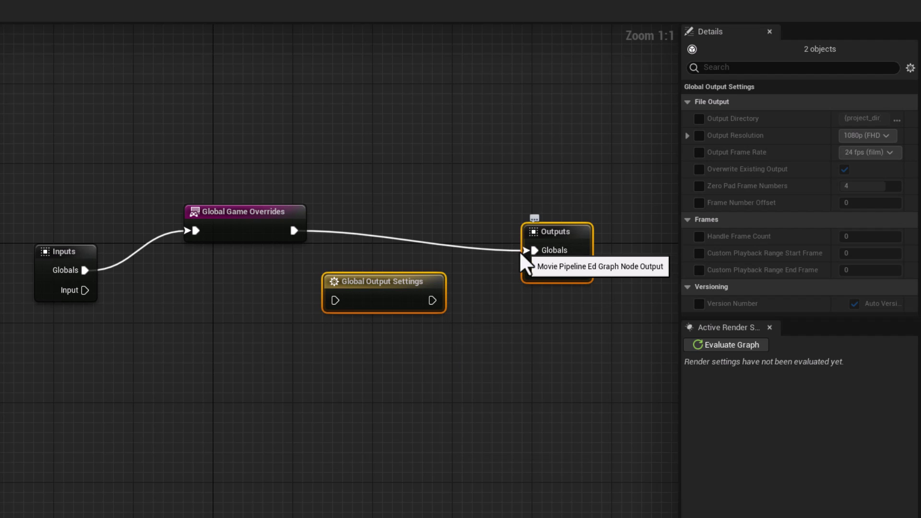
{"action": "left_click", "coordinate": [526, 261]}
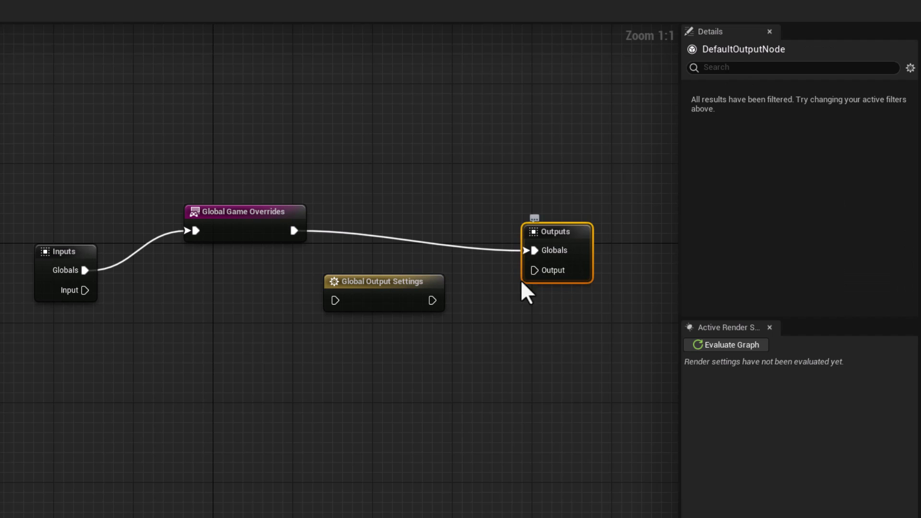
{"action": "left_click", "coordinate": [536, 249], "text": "alt"}
Step: Wire Global Output Settings between Global Game Overrides and Outputs, then open SEQ_Dune
{"action": "left_click_drag", "start_coordinate": [369, 278], "coordinate": [400, 236]}
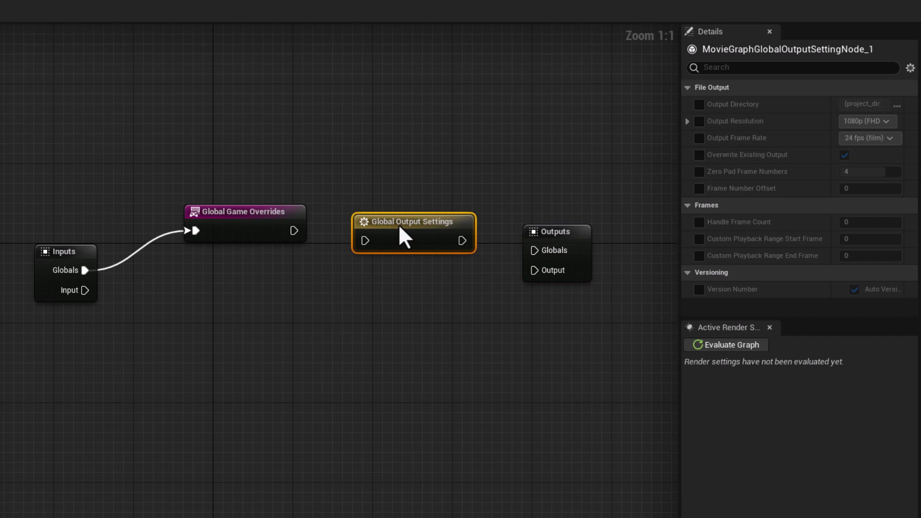
{"action": "left_click_drag", "start_coordinate": [303, 232], "coordinate": [364, 240]}
{"action": "left_click_drag", "start_coordinate": [461, 240], "coordinate": [534, 250]}
{"action": "left_click_drag", "start_coordinate": [403, 223], "coordinate": [393, 214]}
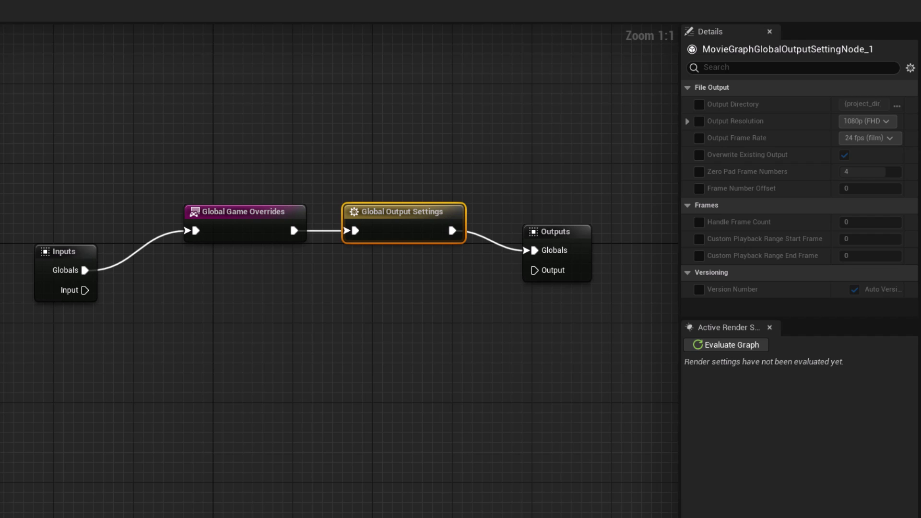
{"action": "key", "text": "ctrl+space"}
{"action": "double_click", "coordinate": [163, 449]}
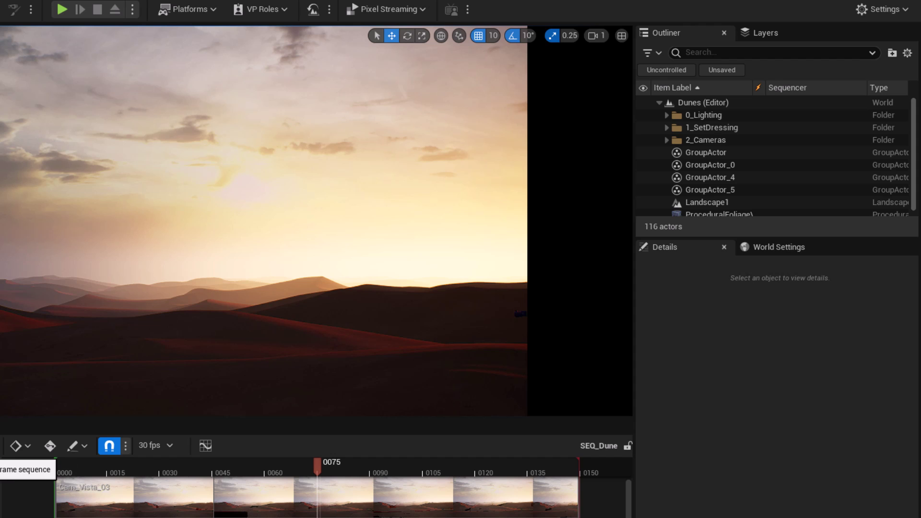
Step: Inspect the render job's current output settings, cancel without changes, and minimize the queue
{"action": "left_click", "coordinate": [4, 444]}
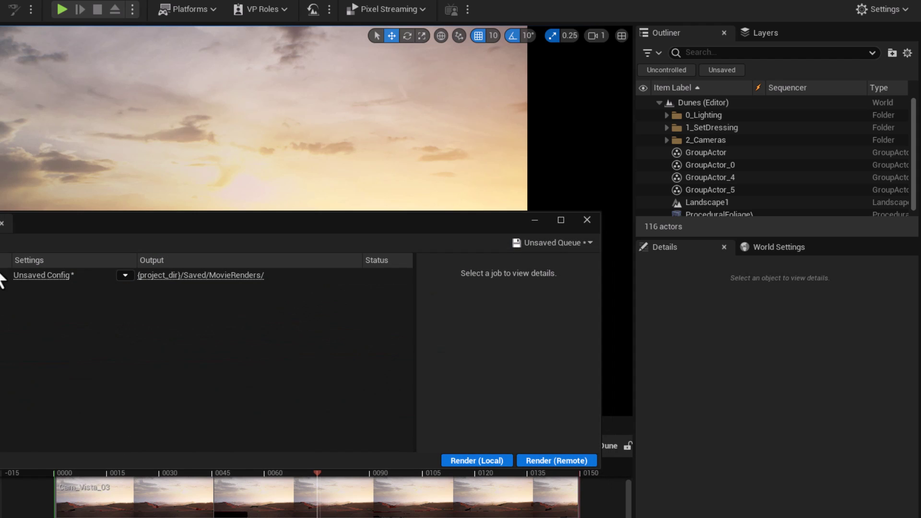
{"action": "left_click", "coordinate": [26, 275]}
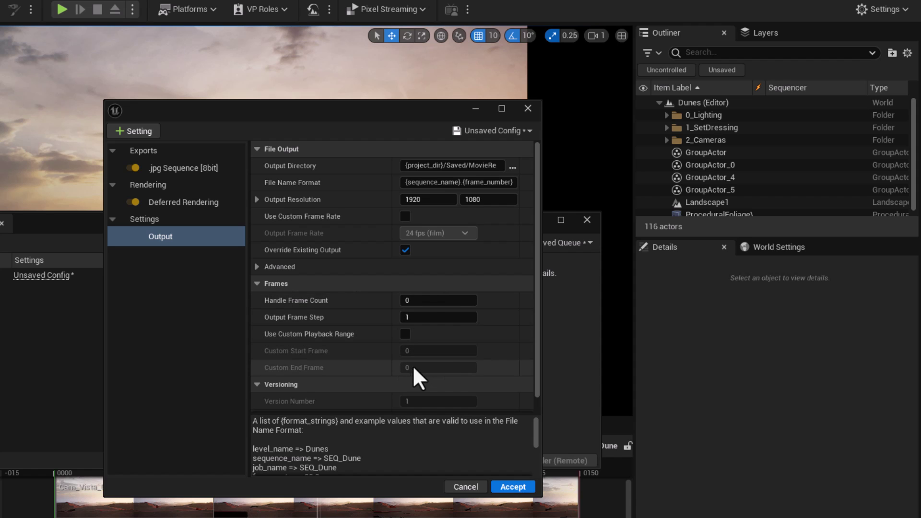
{"action": "left_click", "coordinate": [453, 486]}
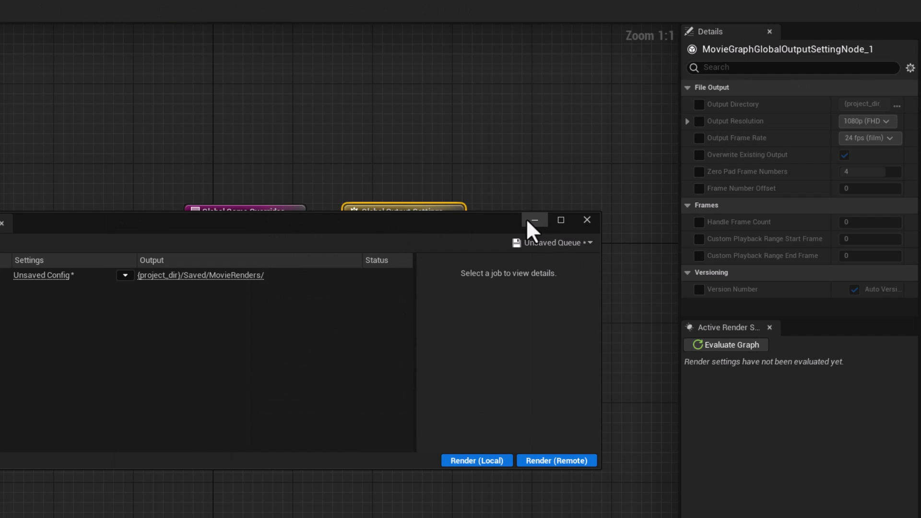
{"action": "left_click", "coordinate": [527, 220]}
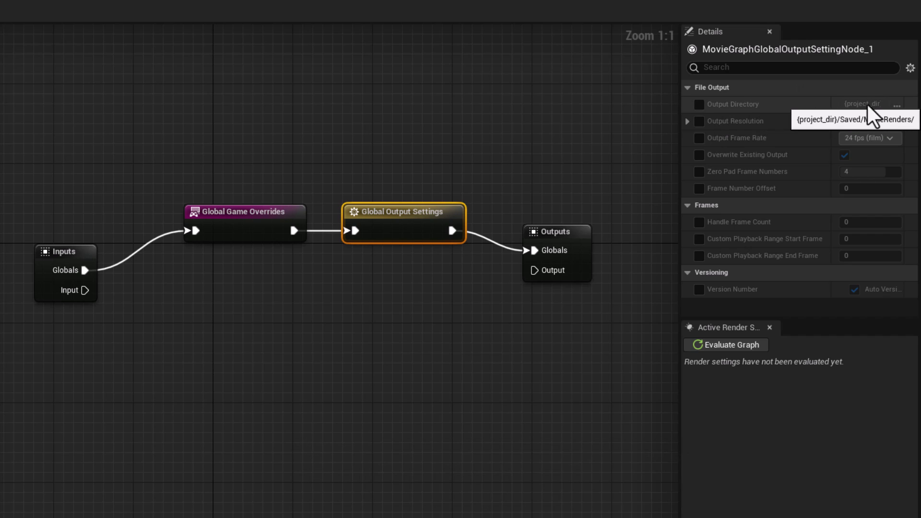
Step: Override output directory, 1080p resolution, 24 fps frame rate and zero padding 4 in Global Output Settings
{"action": "left_click", "coordinate": [699, 104]}
{"action": "left_click", "coordinate": [698, 121]}
{"action": "left_click", "coordinate": [871, 124]}
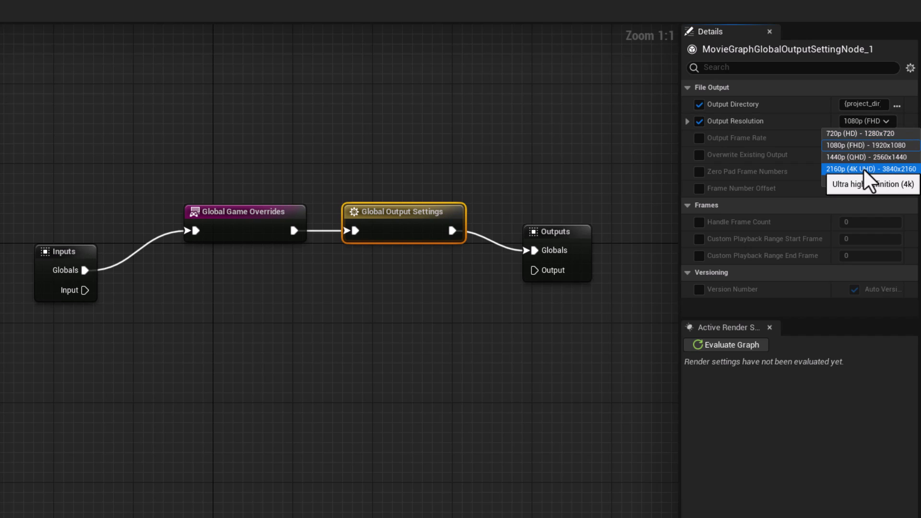
{"action": "left_click", "coordinate": [698, 140]}
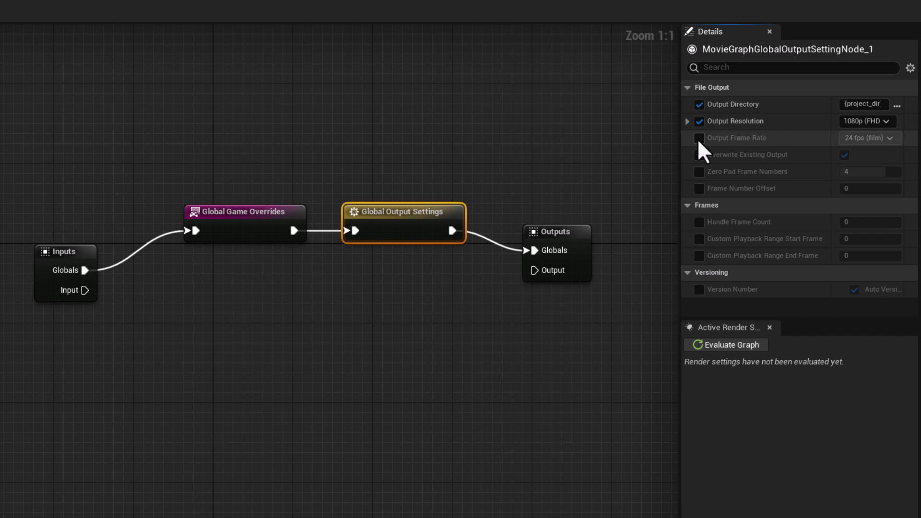
{"action": "left_click", "coordinate": [698, 140]}
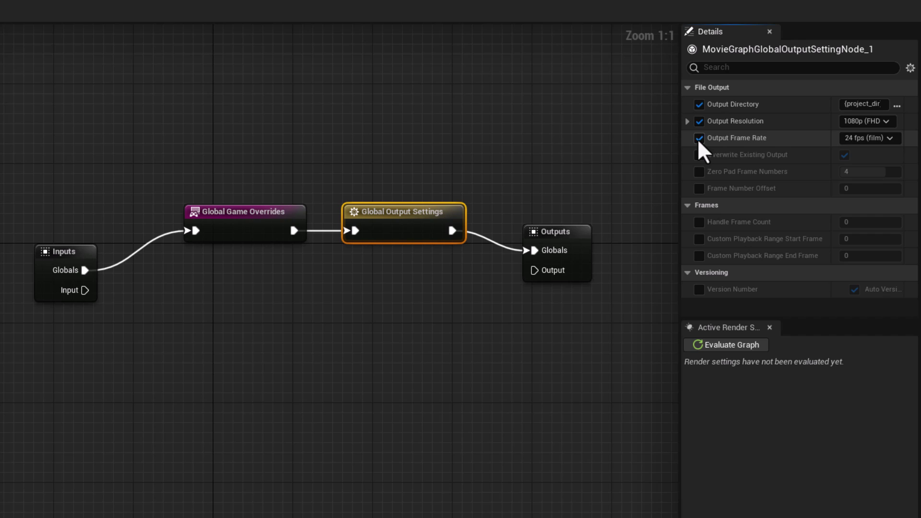
{"action": "left_click", "coordinate": [699, 172]}
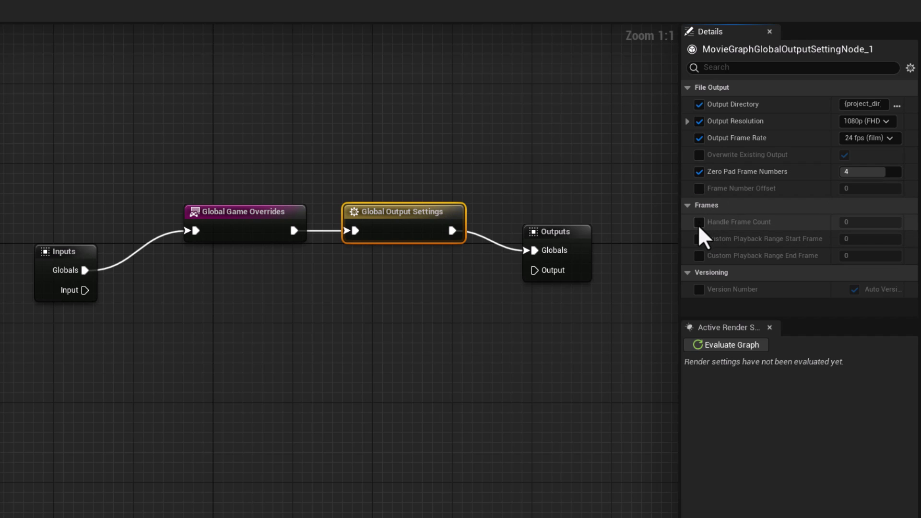
Step: Override the custom playback range to start at frame 1 and end at frame 2
{"action": "left_click", "coordinate": [699, 239]}
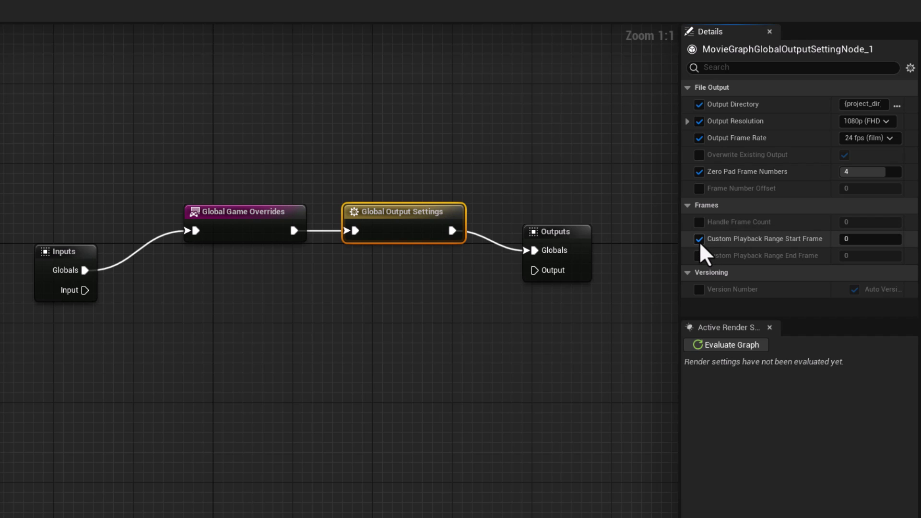
{"action": "left_click", "coordinate": [847, 240]}
{"action": "type", "text": "1"}
{"action": "left_click", "coordinate": [699, 256]}
{"action": "left_click", "coordinate": [853, 256]}
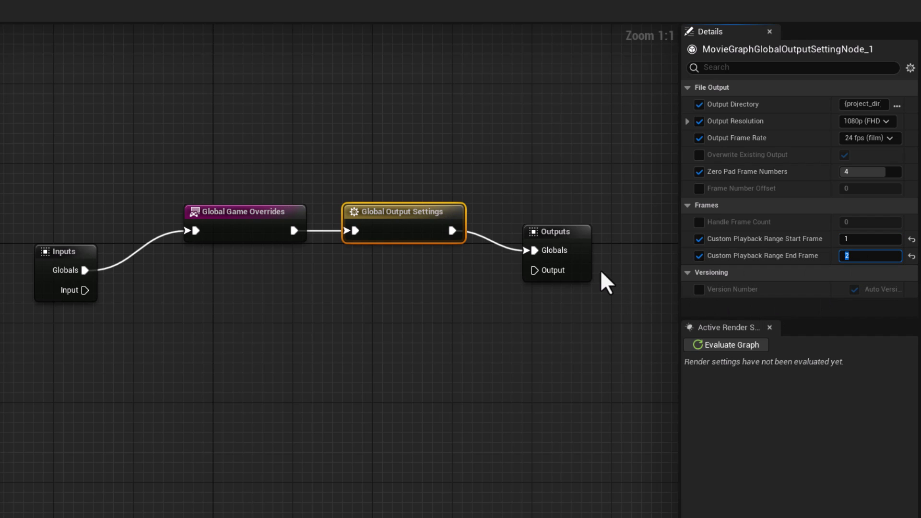
Step: Rearrange the Inputs and Outputs nodes and add a Deferred Renderer node
{"action": "left_click_drag", "start_coordinate": [555, 237], "coordinate": [566, 258]}
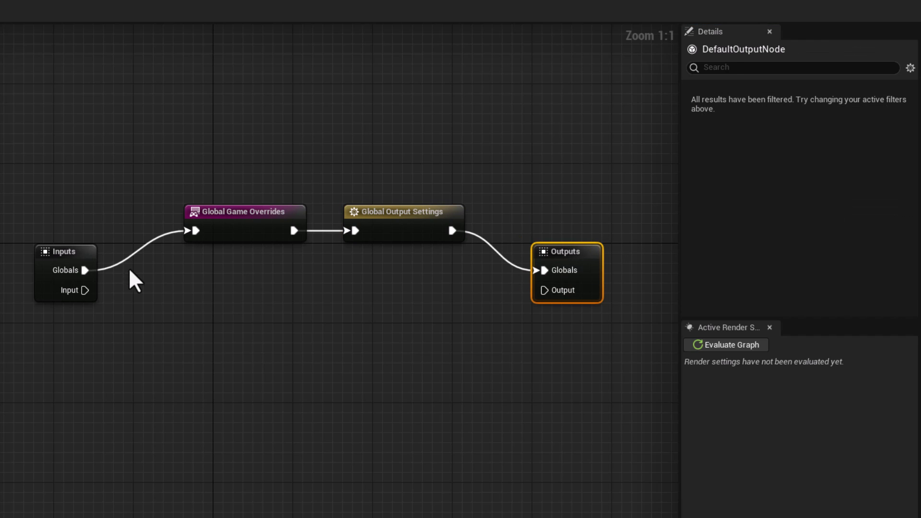
{"action": "left_click_drag", "start_coordinate": [65, 251], "coordinate": [64, 261]}
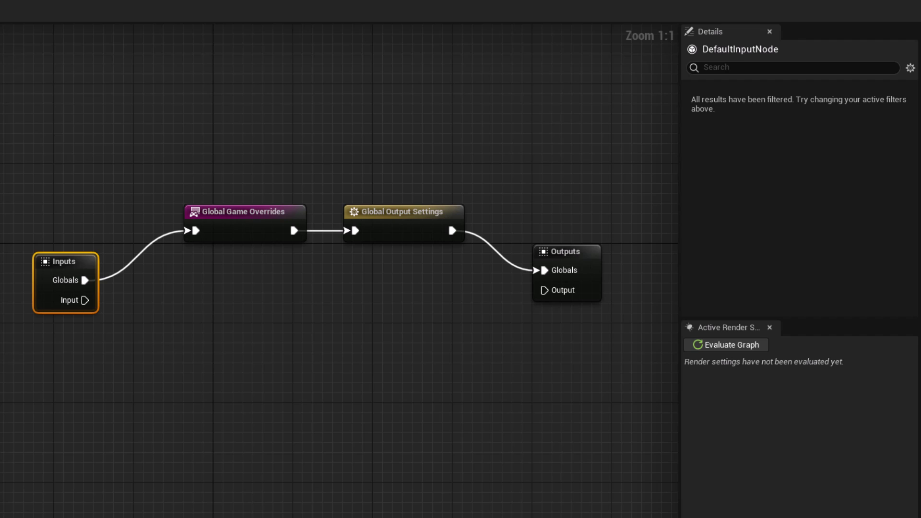
{"action": "left_click", "coordinate": [183, 330]}
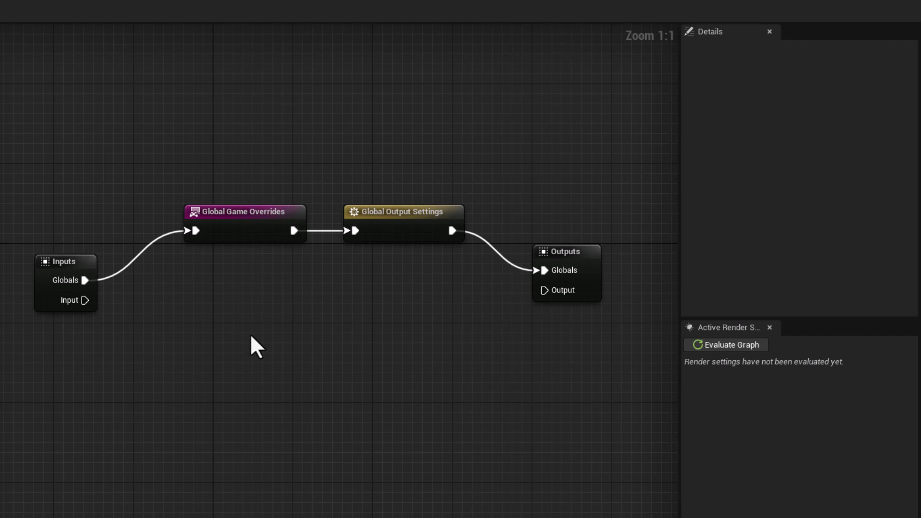
{"action": "right_click", "coordinate": [177, 337]}
{"action": "type", "text": "deff"}
{"action": "key", "text": "Return"}
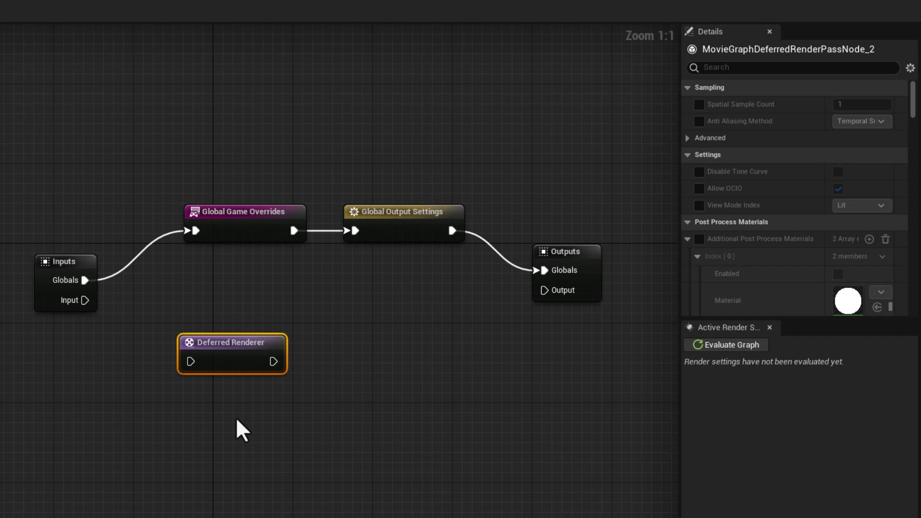
{"action": "left_click", "coordinate": [236, 415]}
Step: Feed Inputs > Input into the Deferred Renderer, deleting a trial Path Traced Renderer
{"action": "right_click", "coordinate": [236, 415]}
{"action": "type", "text": "path"}
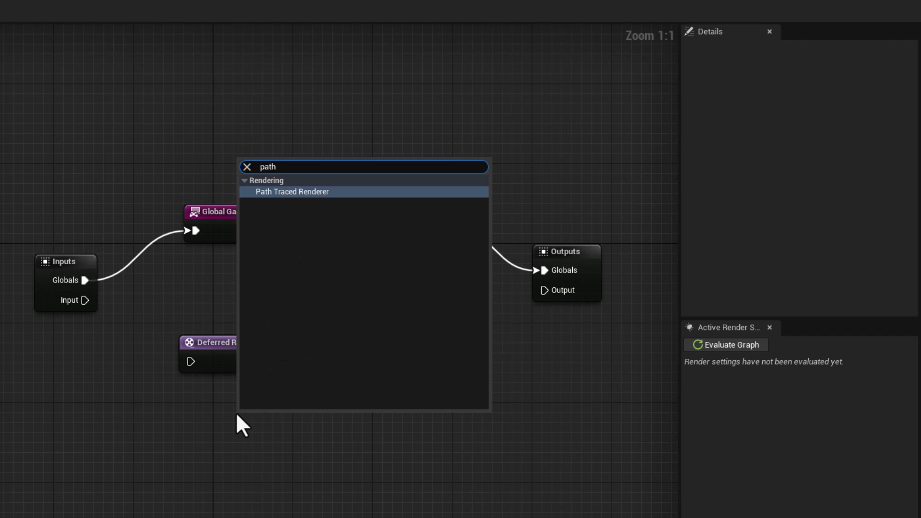
{"action": "key", "text": "Return"}
{"action": "left_click_drag", "start_coordinate": [267, 420], "coordinate": [206, 398]}
{"action": "left_click_drag", "start_coordinate": [191, 361], "coordinate": [85, 300]}
{"action": "left_click_drag", "start_coordinate": [186, 419], "coordinate": [85, 300]}
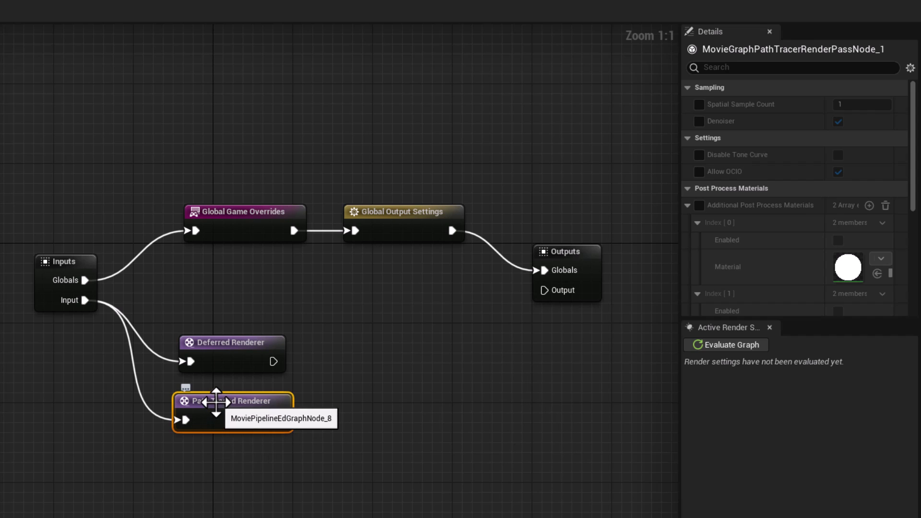
{"action": "key", "text": "Delete"}
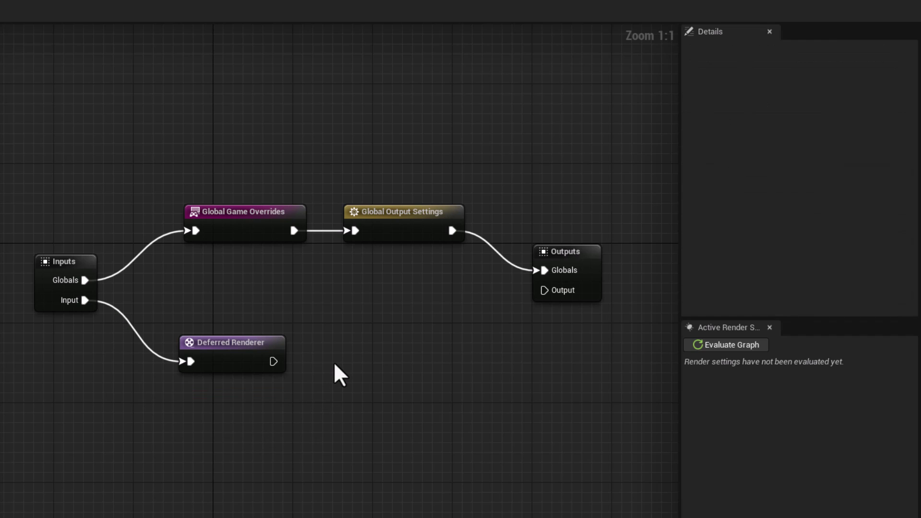
{"action": "left_click", "coordinate": [223, 341]}
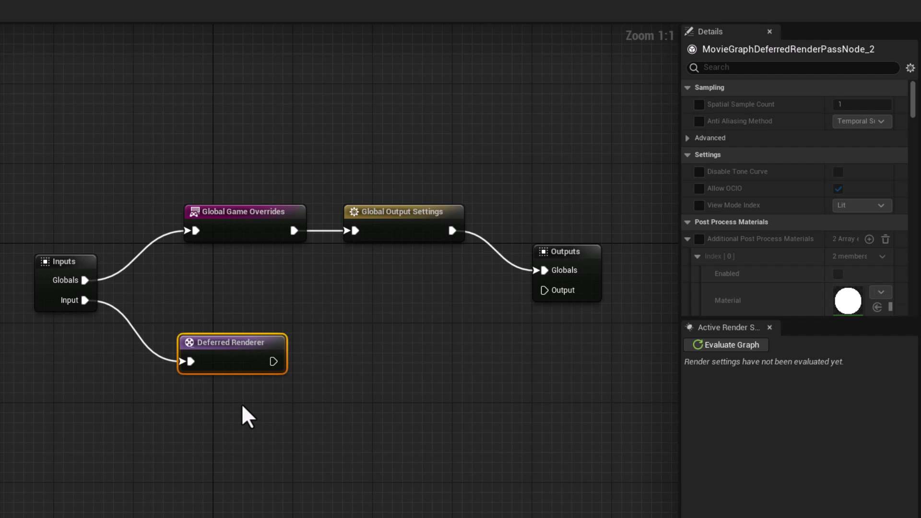
Step: Add a .jpg Sequence node fed by the Deferred Renderer
{"action": "right_click", "coordinate": [241, 404]}
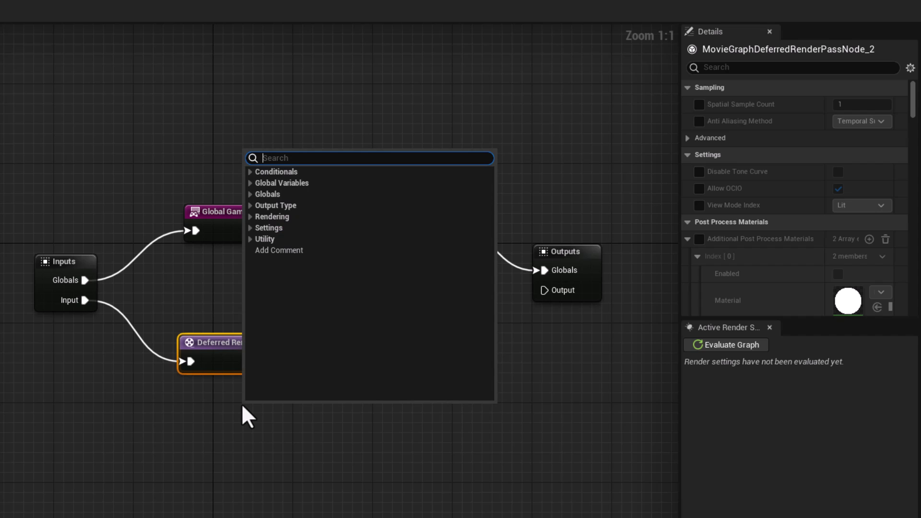
{"action": "type", "text": "jpg"}
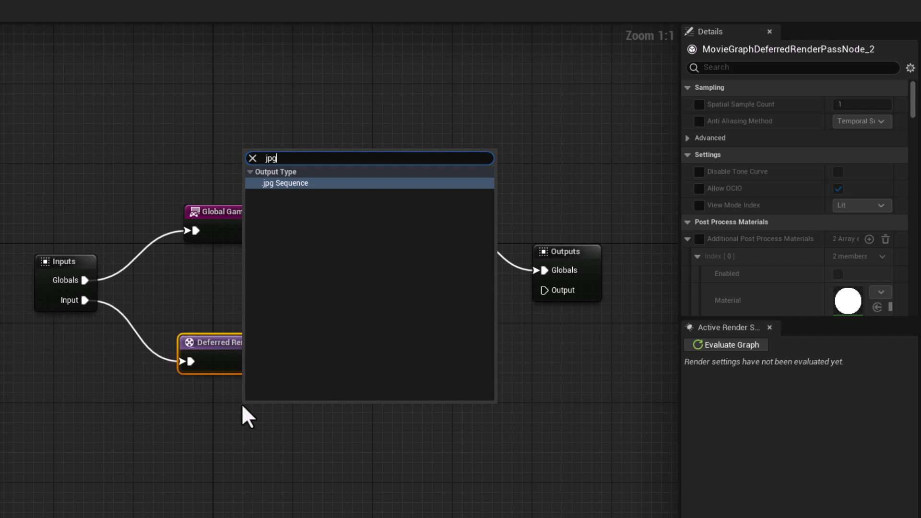
{"action": "key", "text": "Return"}
{"action": "left_click_drag", "start_coordinate": [255, 412], "coordinate": [316, 332]}
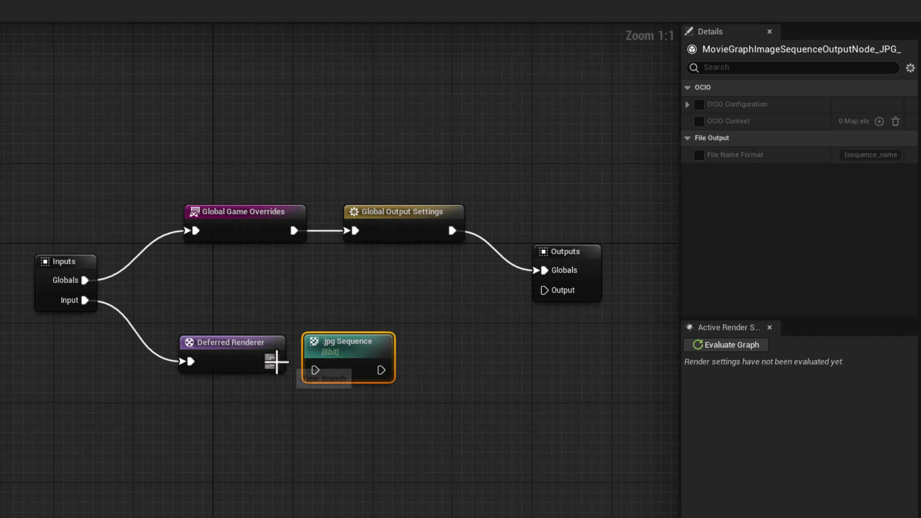
{"action": "left_click_drag", "start_coordinate": [274, 361], "coordinate": [355, 355]}
Step: Add a Render Layer after the .jpg Sequence and enable its beauty Layer Name override
{"action": "left_click", "coordinate": [360, 401]}
{"action": "right_click", "coordinate": [359, 397]}
{"action": "type", "text": "layer"}
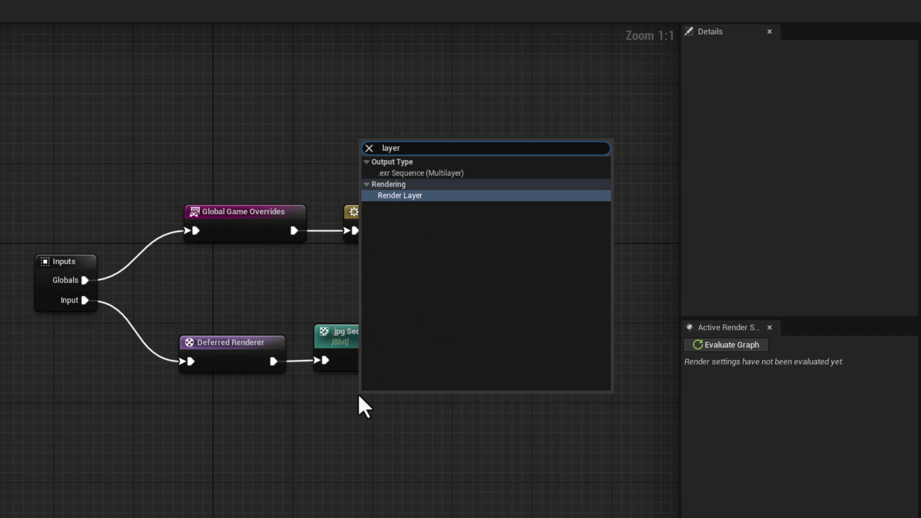
{"action": "key", "text": "Return"}
{"action": "left_click_drag", "start_coordinate": [384, 411], "coordinate": [449, 341]}
{"action": "left_click_drag", "start_coordinate": [392, 360], "coordinate": [434, 360]}
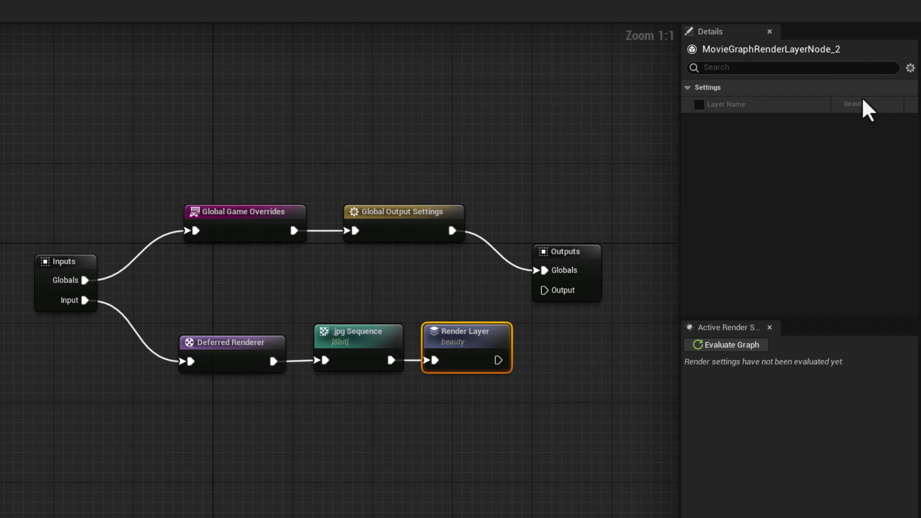
{"action": "left_click", "coordinate": [700, 104]}
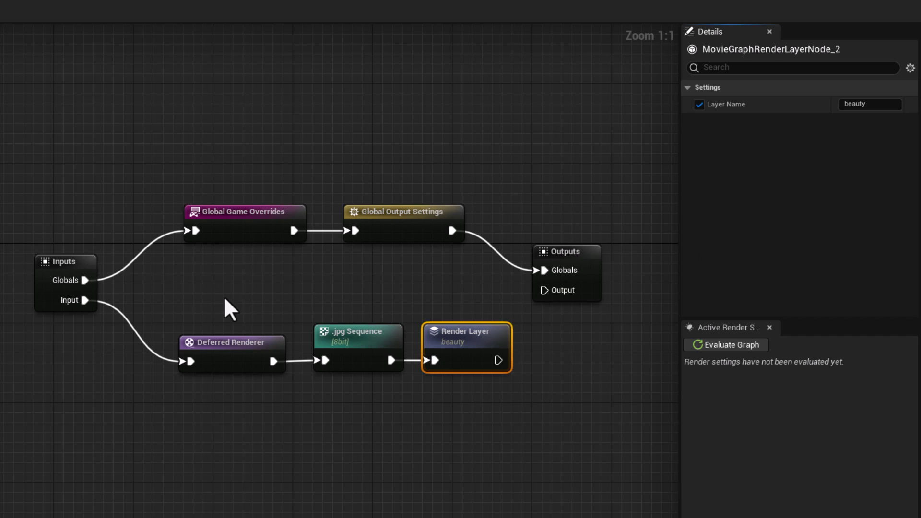
Step: Connect the Render Layer to Outputs, evaluate the graph, and save MRGC_Dune
{"action": "left_click_drag", "start_coordinate": [218, 298], "coordinate": [405, 413]}
{"action": "left_click_drag", "start_coordinate": [429, 306], "coordinate": [502, 385]}
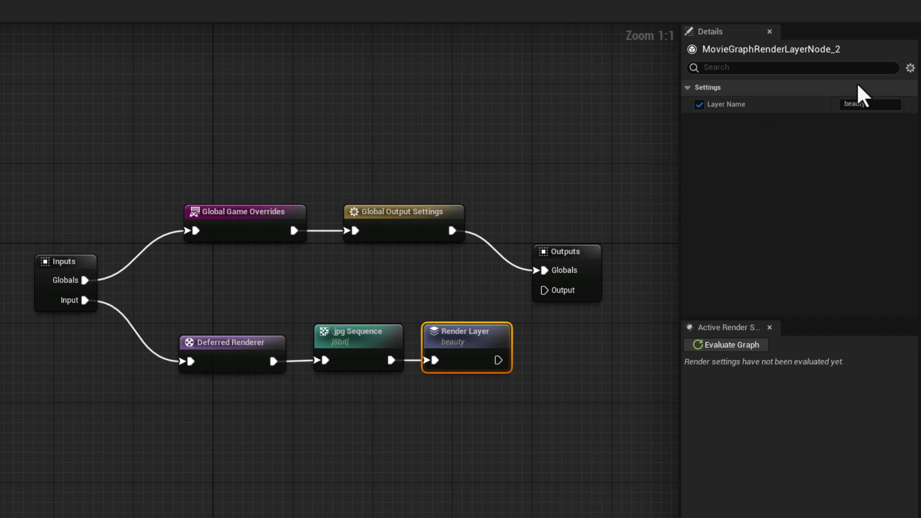
{"action": "left_click_drag", "start_coordinate": [500, 361], "coordinate": [555, 290]}
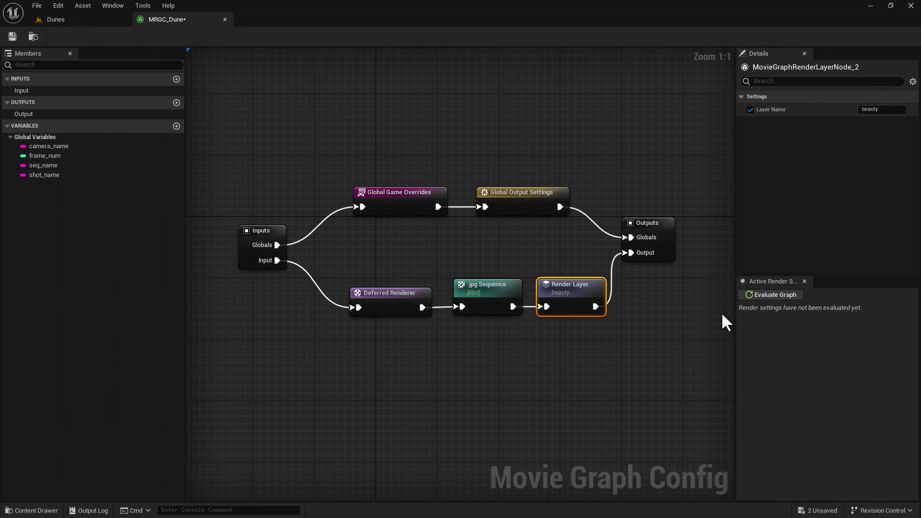
{"action": "left_click", "coordinate": [771, 295]}
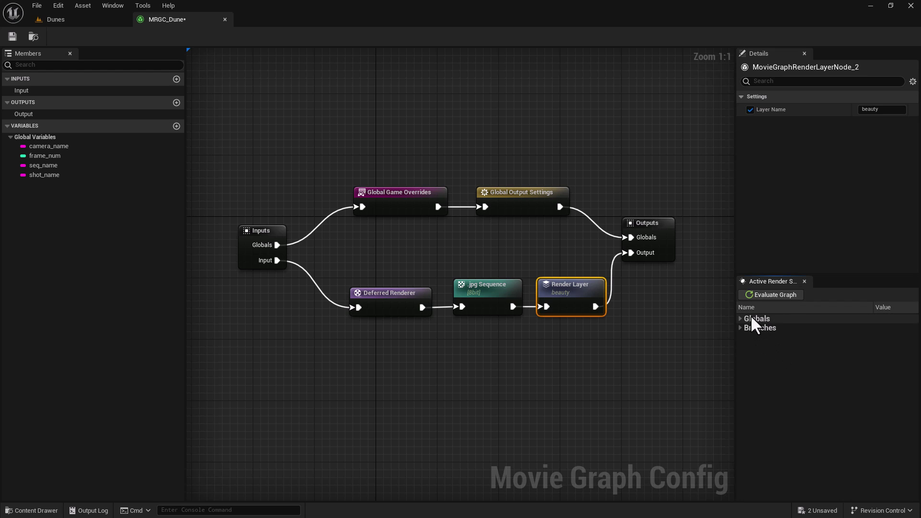
{"action": "left_click", "coordinate": [740, 319]}
{"action": "left_click", "coordinate": [741, 344]}
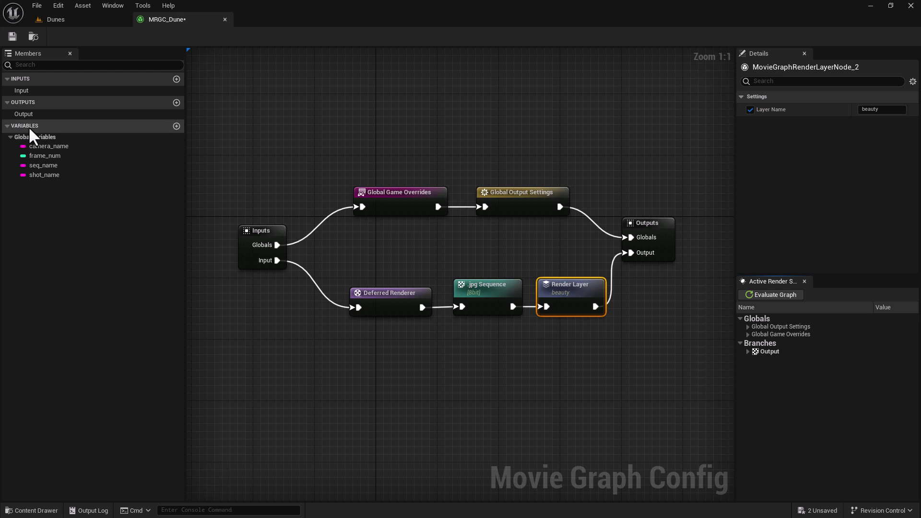
{"action": "left_click", "coordinate": [12, 37]}
Step: In the Movie Render Queue, replace the SEQ_Dune job's settings with the MRGC_Dune graph
{"action": "left_click", "coordinate": [100, 23]}
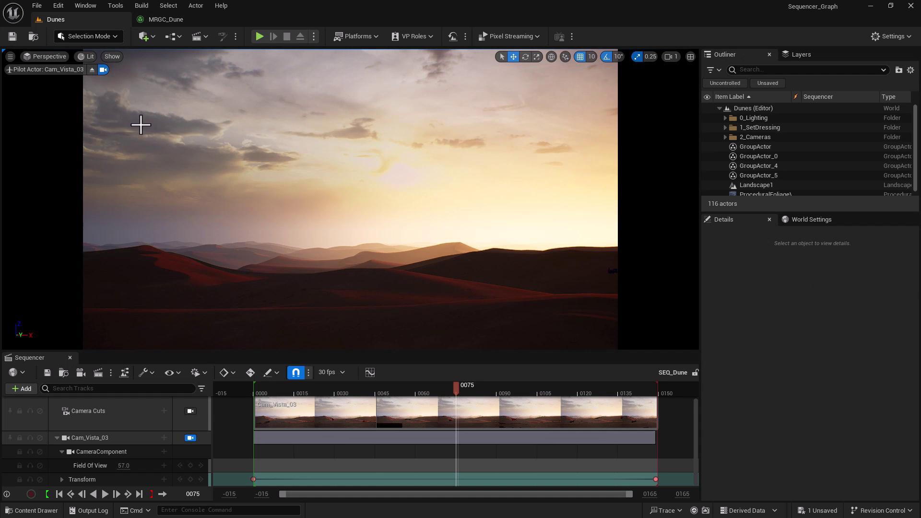
{"action": "left_click", "coordinate": [101, 373]}
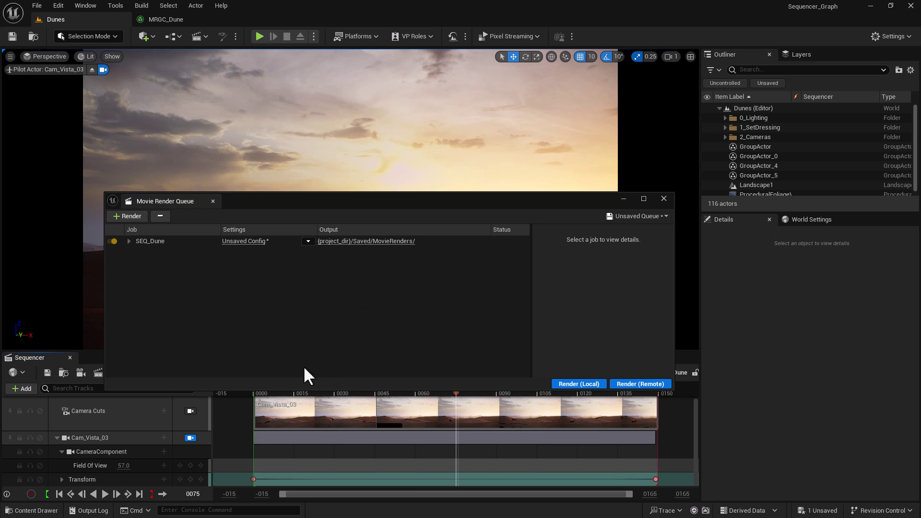
{"action": "left_click", "coordinate": [242, 241]}
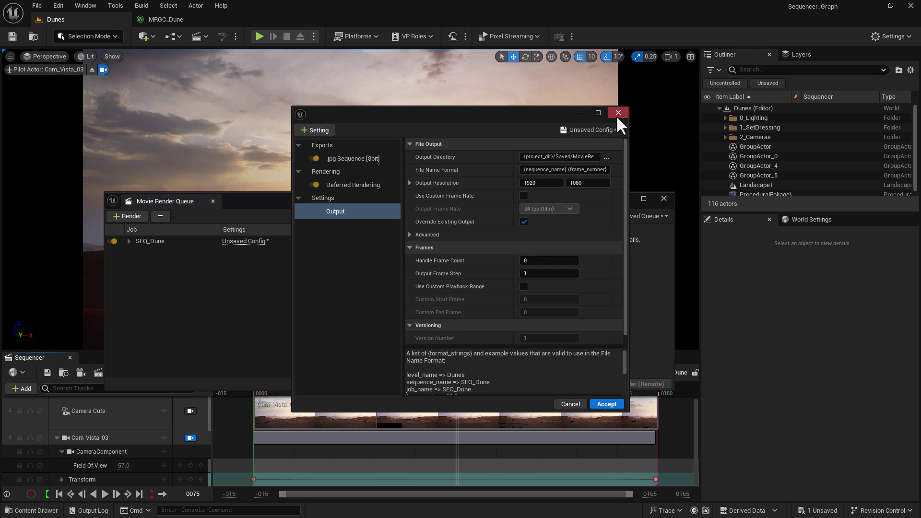
{"action": "left_click", "coordinate": [569, 404]}
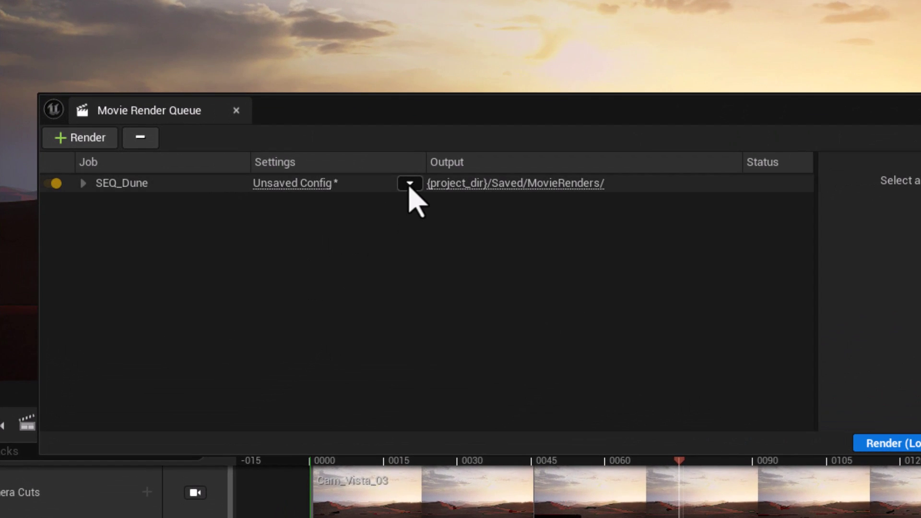
{"action": "left_click", "coordinate": [340, 222]}
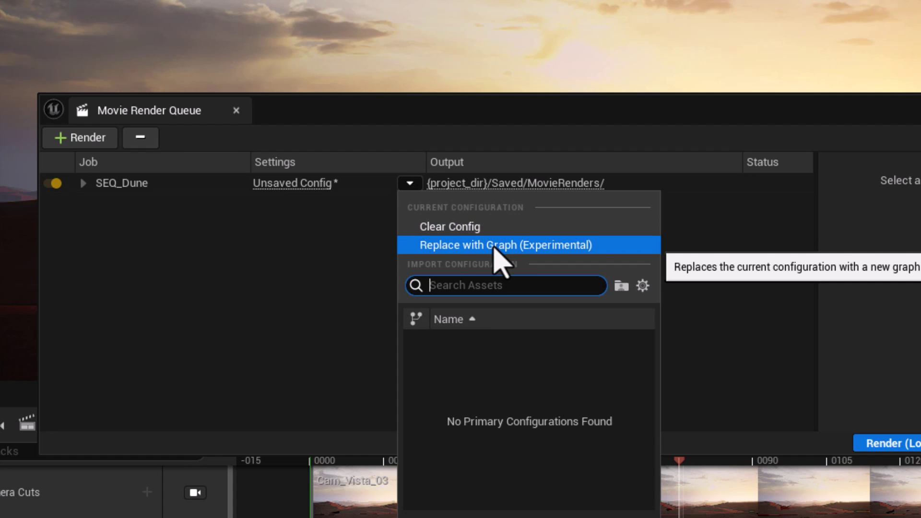
{"action": "left_click", "coordinate": [554, 246]}
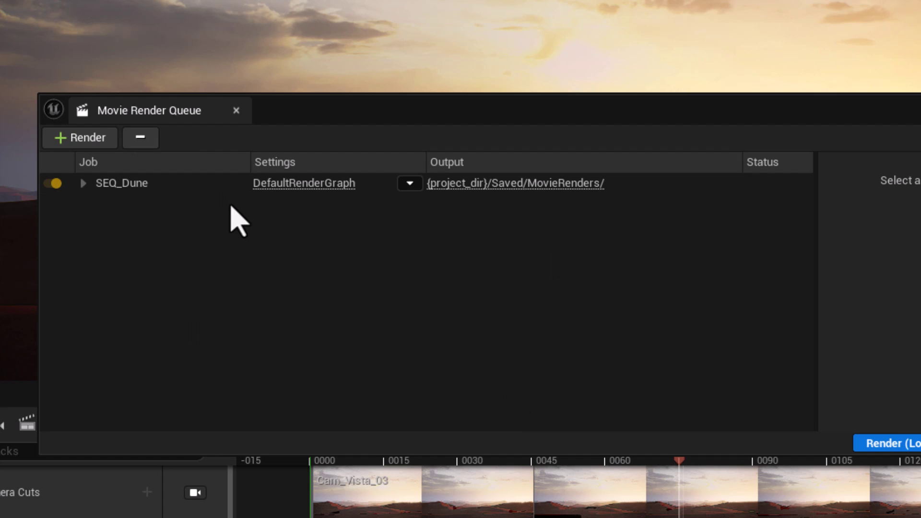
{"action": "left_click", "coordinate": [410, 184]}
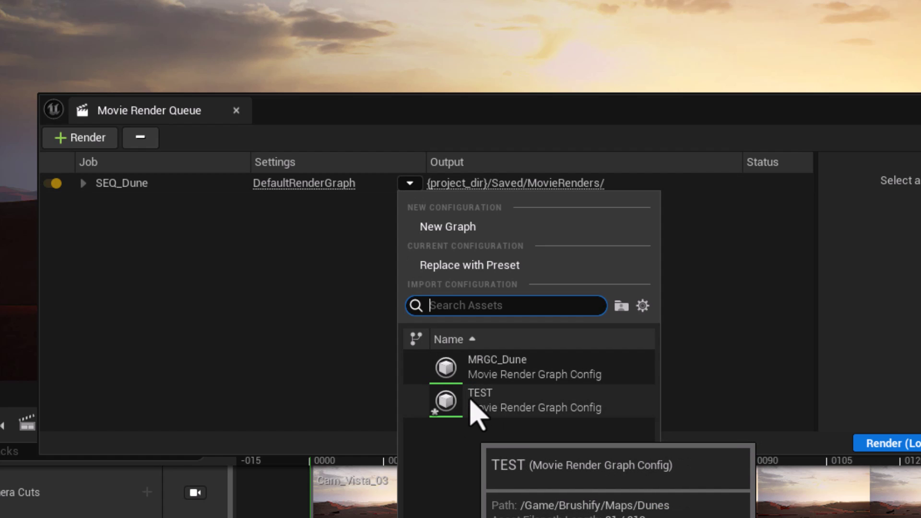
{"action": "left_click", "coordinate": [449, 367]}
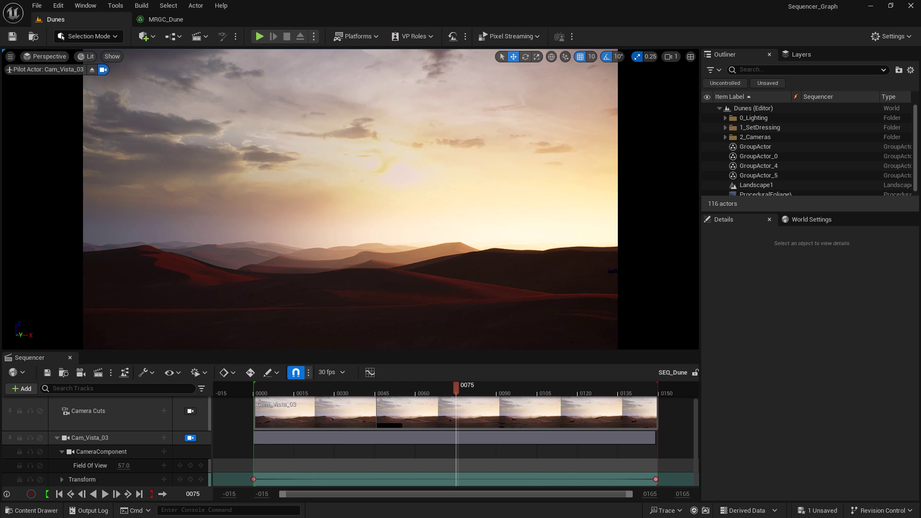
Step: Add a Warm Up Settings node to MRGC_Dune with Num Warm Up Frames overridden to 10
{"action": "left_click", "coordinate": [179, 21]}
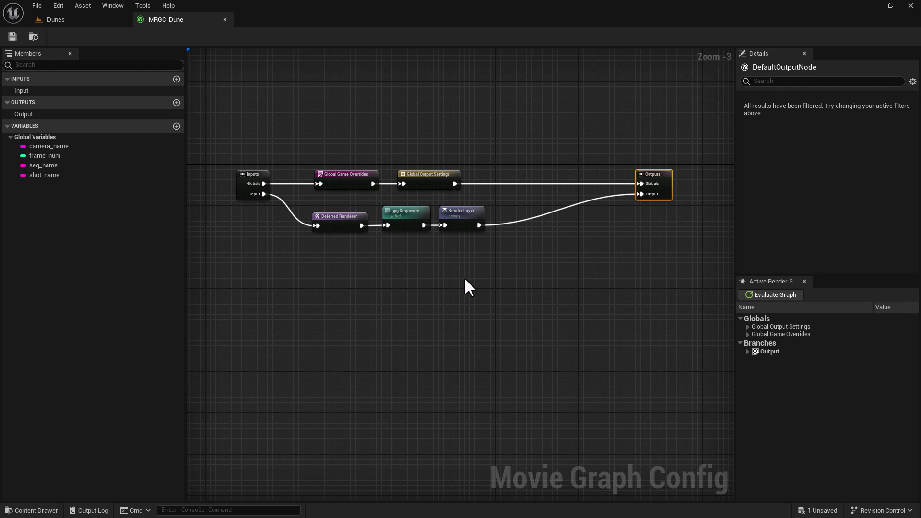
{"action": "left_click", "coordinate": [430, 292]}
{"action": "right_click", "coordinate": [430, 293]}
{"action": "type", "text": "w"}
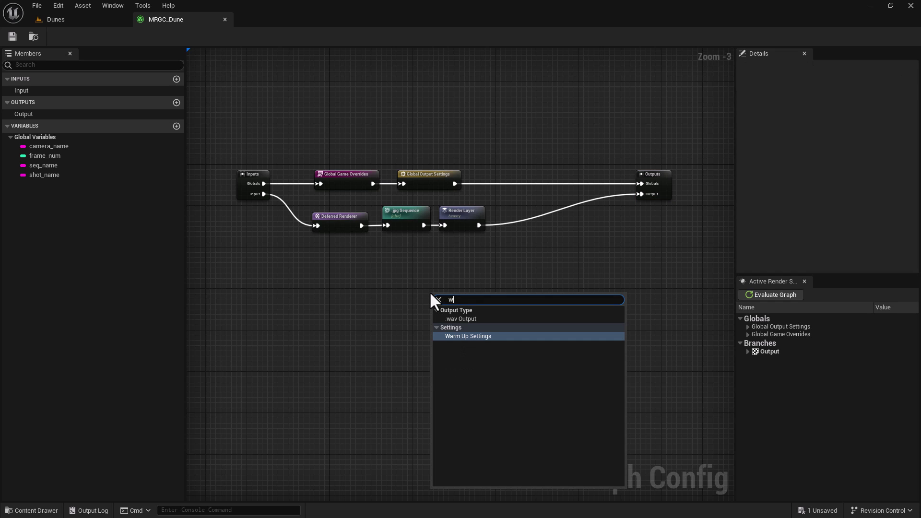
{"action": "key", "text": "Return"}
{"action": "left_click_drag", "start_coordinate": [430, 295], "coordinate": [517, 165]}
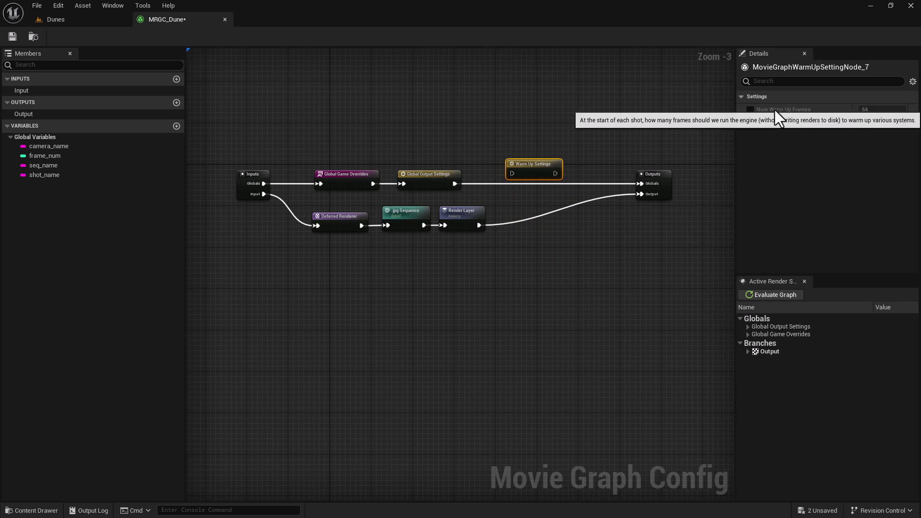
{"action": "left_click", "coordinate": [750, 110]}
{"action": "left_click", "coordinate": [874, 109]}
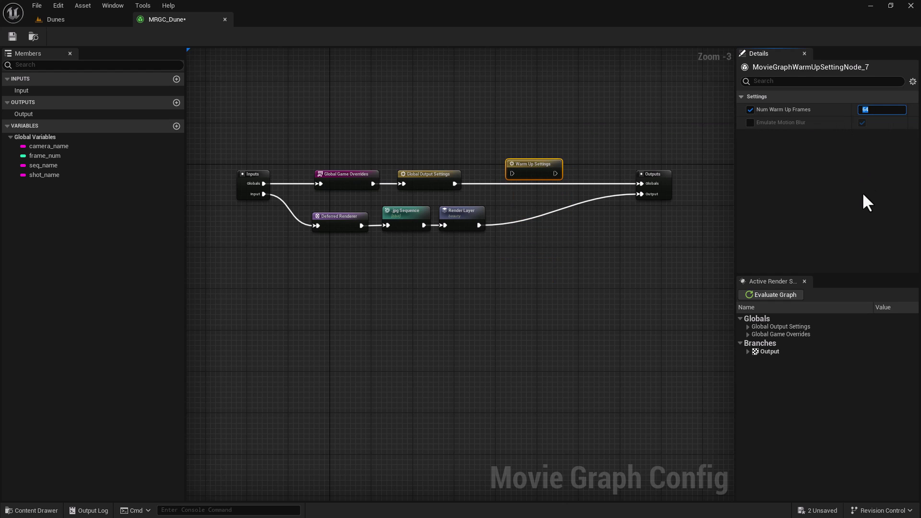
{"action": "type", "text": "10"}
{"action": "key", "text": "Return"}
Step: Insert Warm Up Settings after Global Output Settings and align it with the top row
{"action": "left_click_drag", "start_coordinate": [456, 183], "coordinate": [640, 183]}
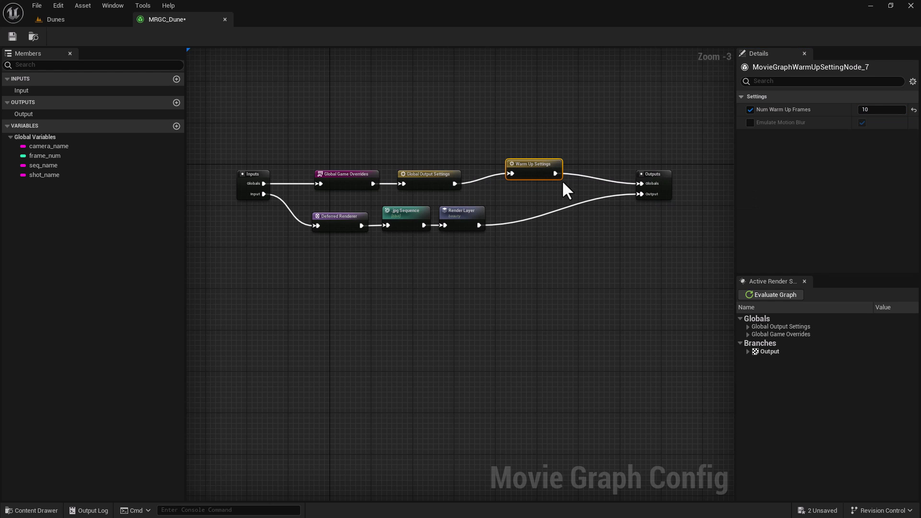
{"action": "left_click_drag", "start_coordinate": [535, 163], "coordinate": [535, 172]}
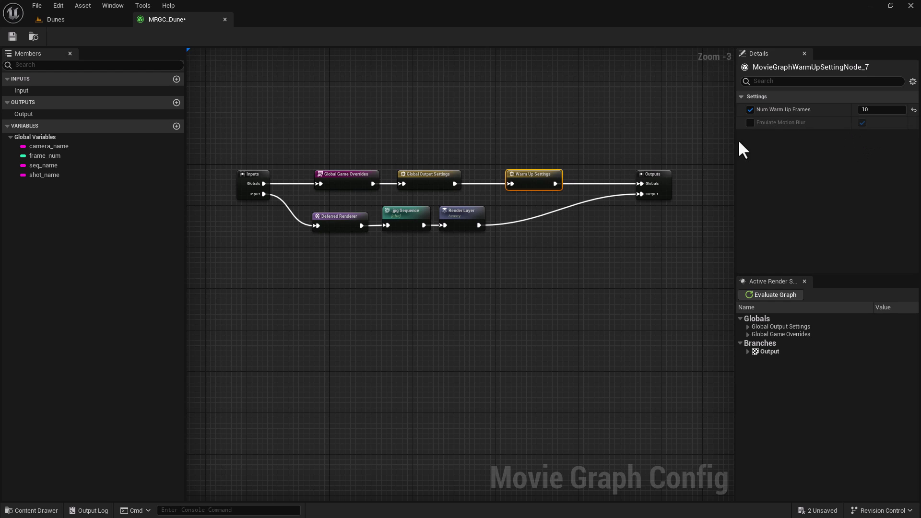
{"action": "left_click_drag", "start_coordinate": [535, 175], "coordinate": [509, 175]}
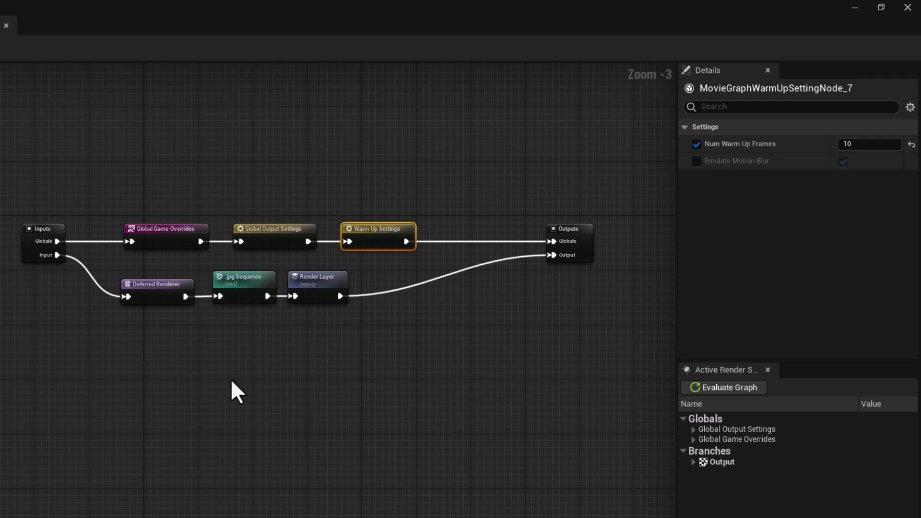
Step: Add an .exr Sequence (Multilayer) node and place it near Warm Up Settings
{"action": "left_click", "coordinate": [227, 380]}
{"action": "right_click", "coordinate": [226, 381]}
{"action": "type", "text": "exr"}
{"action": "key", "text": "Down"}
{"action": "key", "text": "Return"}
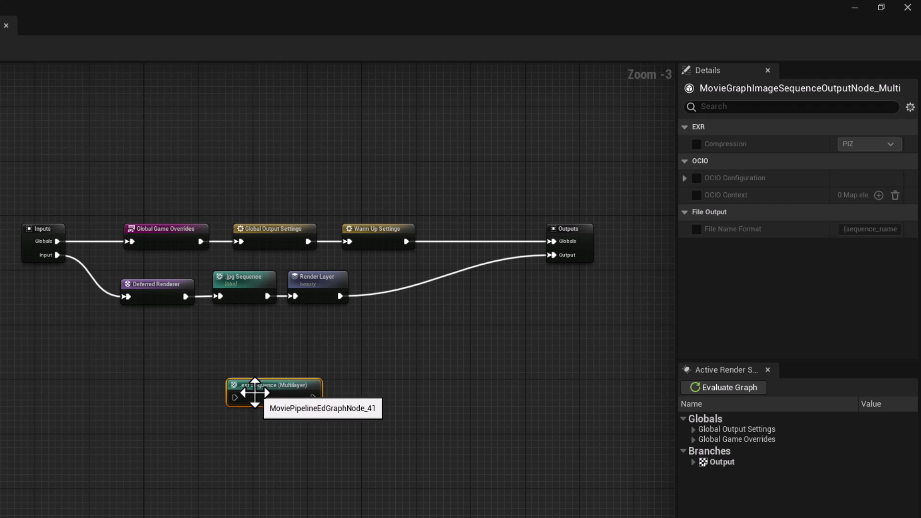
{"action": "left_click_drag", "start_coordinate": [258, 388], "coordinate": [420, 197]}
Step: Wire the .exr node from Warm Up Settings to Outputs Globals and align it in the top row
{"action": "left_click_drag", "start_coordinate": [406, 241], "coordinate": [407, 193]}
{"action": "left_click_drag", "start_coordinate": [489, 194], "coordinate": [619, 236]}
{"action": "left_click_drag", "start_coordinate": [442, 192], "coordinate": [478, 235]}
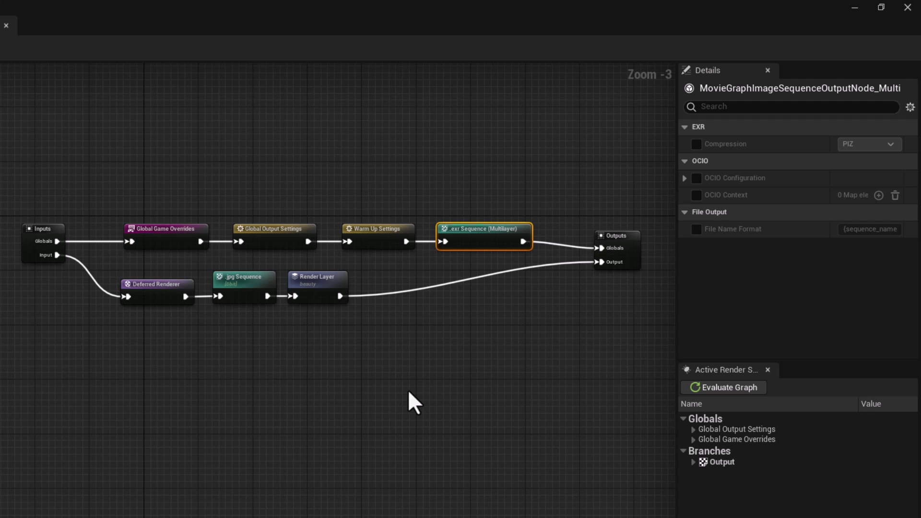
Step: Enable the Deferred Renderer's Spatial Sample Count override and set it to 32
{"action": "left_click", "coordinate": [146, 289]}
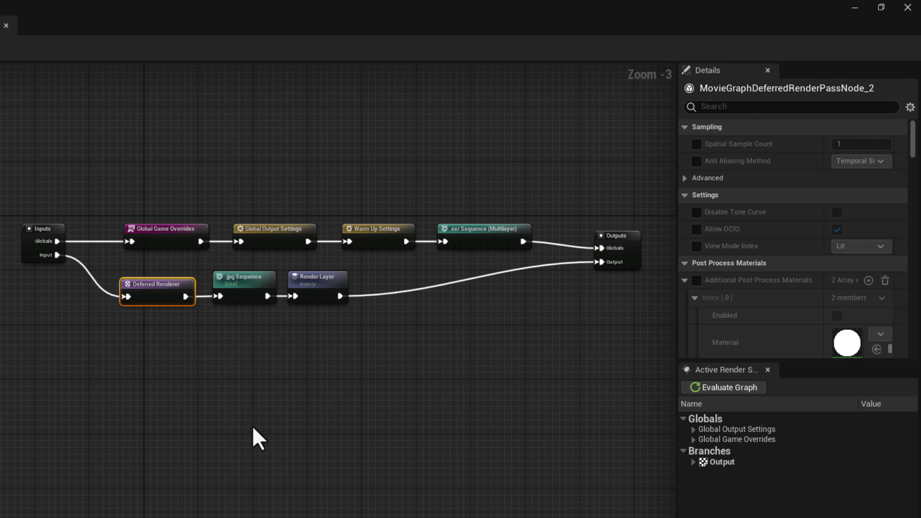
{"action": "left_click", "coordinate": [695, 145]}
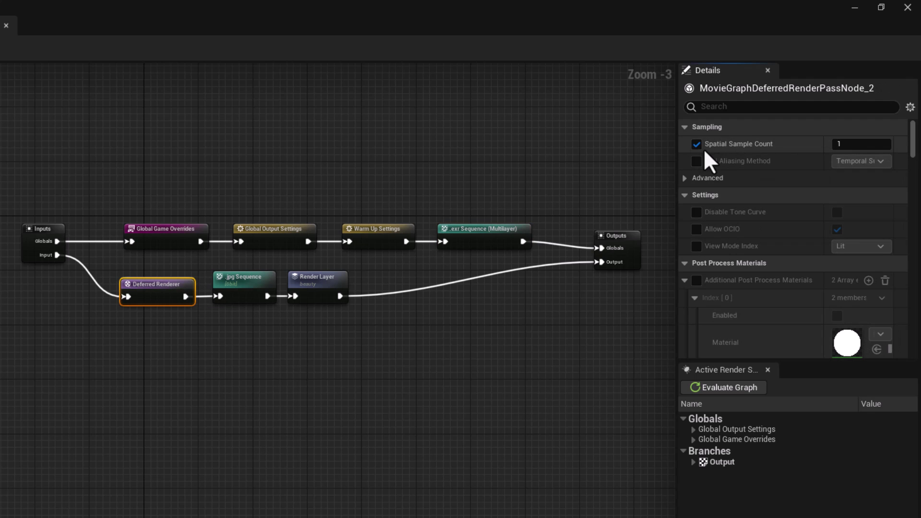
{"action": "left_click", "coordinate": [835, 144]}
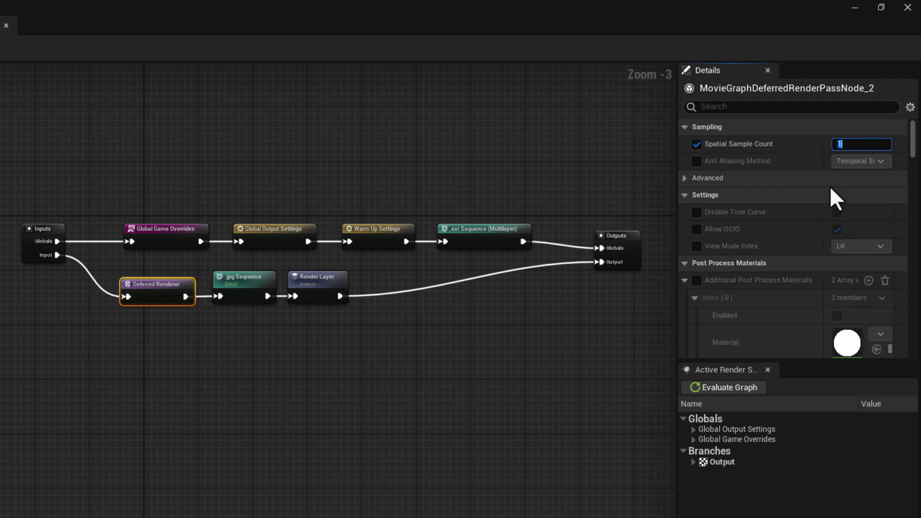
{"action": "type", "text": "32"}
{"action": "key", "text": "Return"}
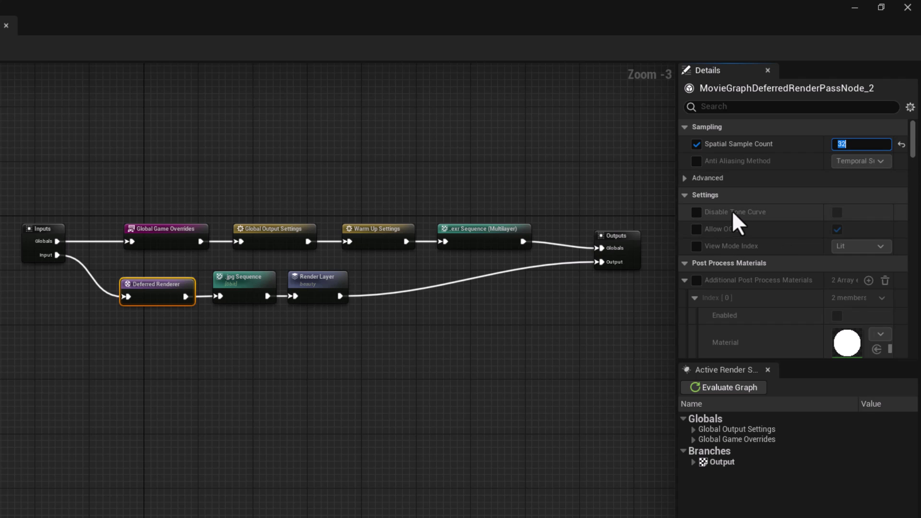
{"action": "mouse_move", "coordinate": [741, 212]}
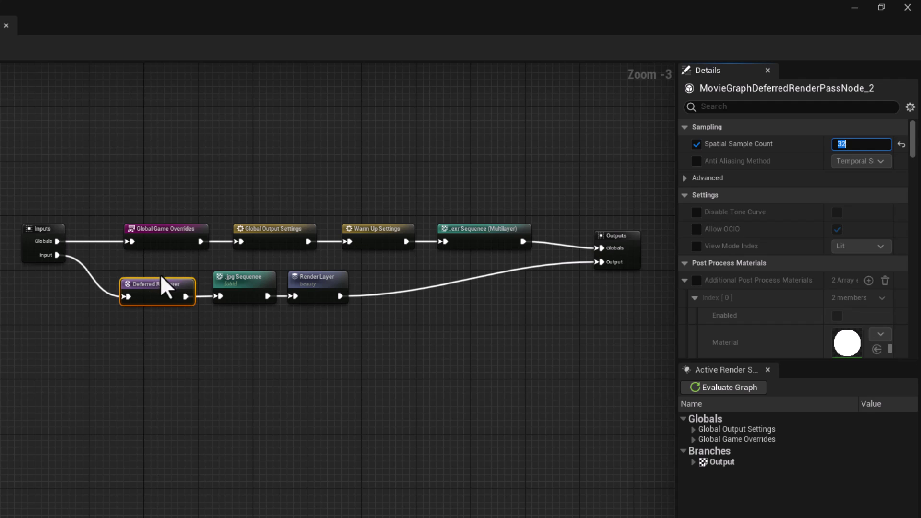
Step: Add a Sampling Method node and override its Temporal Sample Count to 8
{"action": "left_click", "coordinate": [478, 184]}
{"action": "right_click", "coordinate": [506, 202]}
{"action": "type", "text": "sampl"}
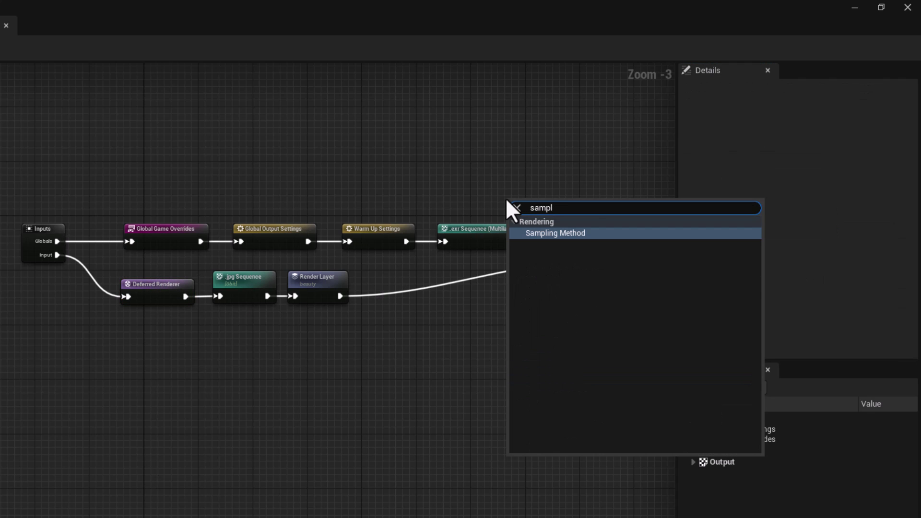
{"action": "key", "text": "Return"}
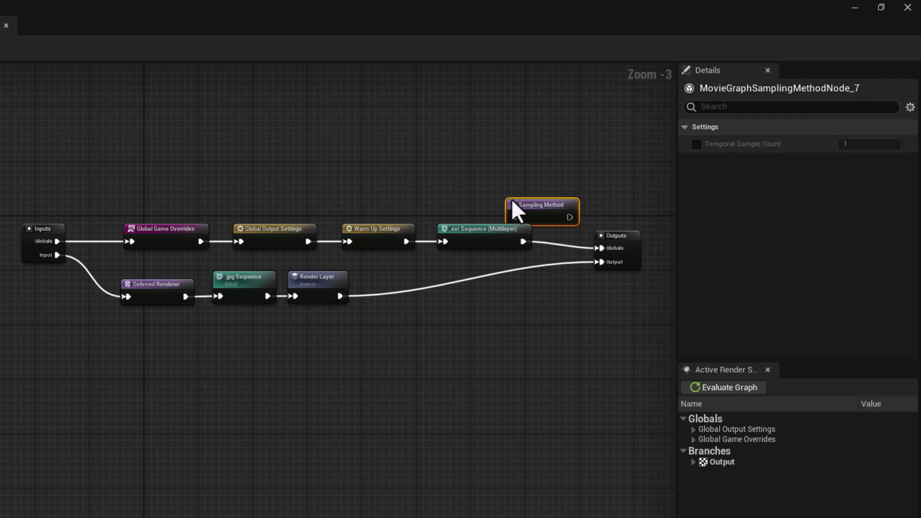
{"action": "left_click", "coordinate": [694, 145]}
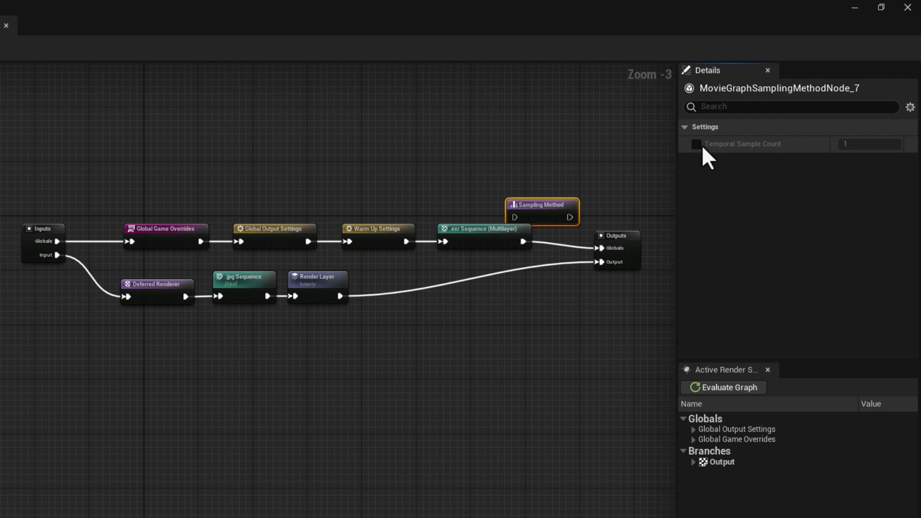
{"action": "left_click", "coordinate": [870, 145]}
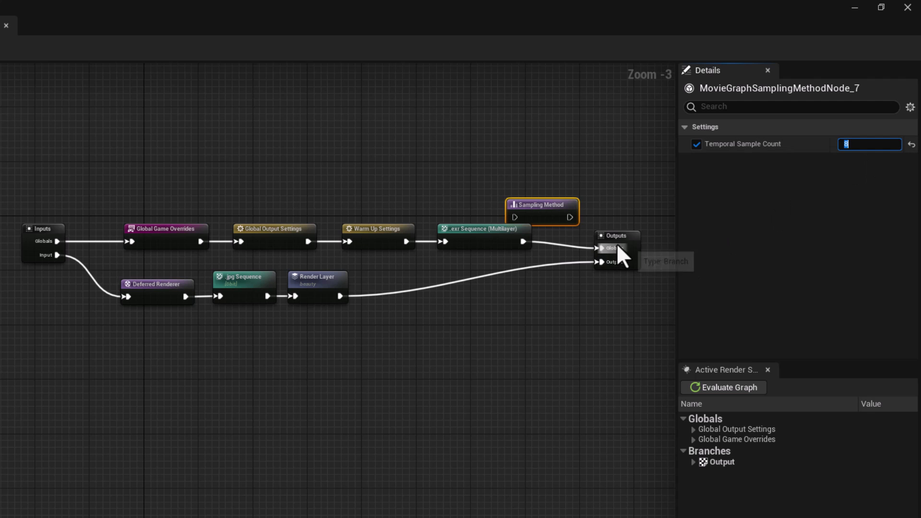
Step: Move the Outputs node right and position Sampling Method just before it
{"action": "left_click", "coordinate": [642, 238]}
{"action": "left_click_drag", "start_coordinate": [641, 235], "coordinate": [659, 228]}
{"action": "scroll", "coordinate": [520, 339], "scroll_direction": "up", "scroll_amount": 1}
{"action": "right_click_drag", "start_coordinate": [520, 339], "coordinate": [361, 379]}
{"action": "scroll", "coordinate": [434, 394], "scroll_direction": "up", "scroll_amount": 2}
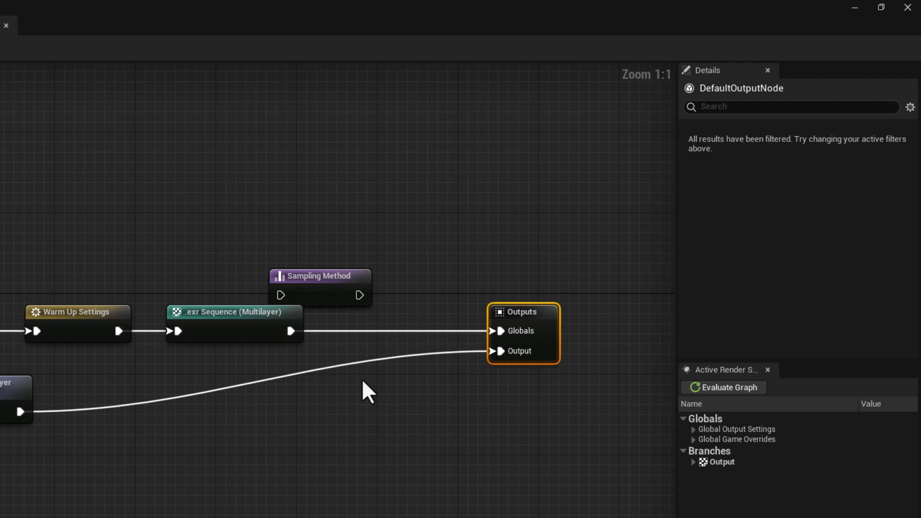
{"action": "left_click_drag", "start_coordinate": [311, 274], "coordinate": [390, 274]}
Step: Rewire .exr Sequence into Sampling Method and Sampling Method into Outputs Globals, then select the top row
{"action": "left_click", "coordinate": [500, 331], "text": "alt"}
{"action": "left_click_drag", "start_coordinate": [291, 331], "coordinate": [360, 291]}
{"action": "left_click_drag", "start_coordinate": [438, 295], "coordinate": [500, 331]}
{"action": "left_click_drag", "start_coordinate": [405, 276], "coordinate": [396, 317]}
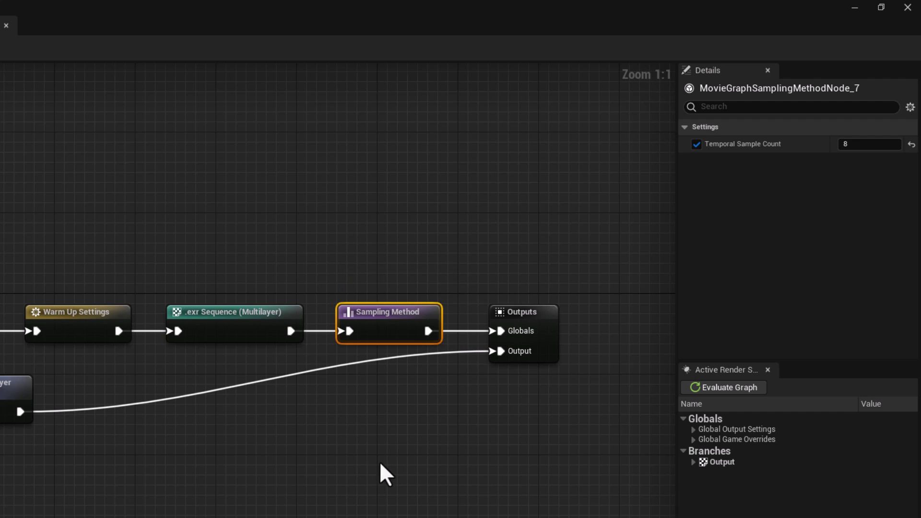
{"action": "scroll", "coordinate": [378, 456], "scroll_direction": "down", "scroll_amount": 4}
{"action": "right_click_drag", "start_coordinate": [340, 410], "coordinate": [387, 375]}
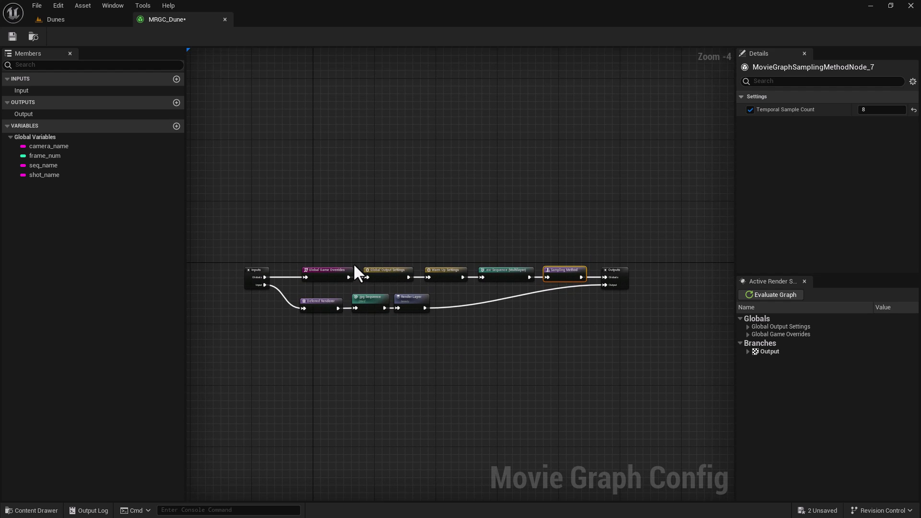
{"action": "left_click_drag", "start_coordinate": [294, 225], "coordinate": [545, 225]}
Step: Duplicate the five selected top-row nodes and place the copy below the original
{"action": "scroll", "coordinate": [502, 248], "scroll_direction": "up", "scroll_amount": 1}
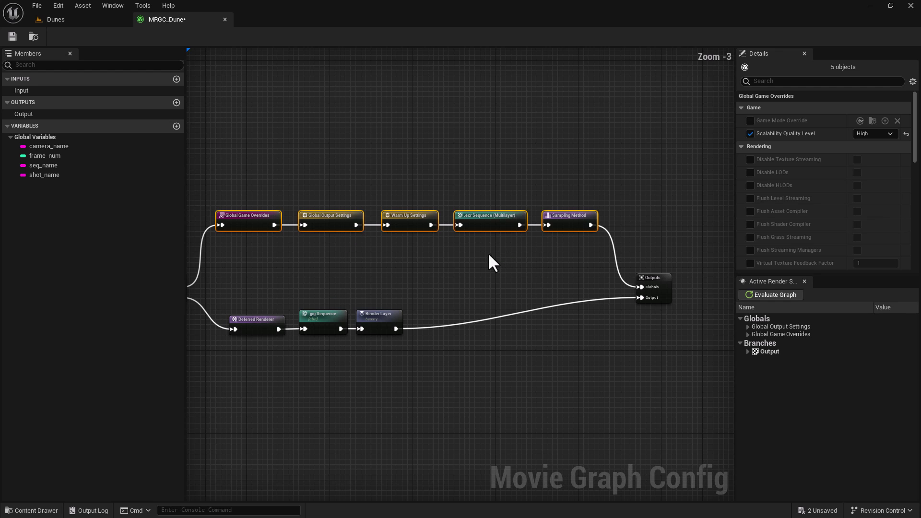
{"action": "right_click_drag", "start_coordinate": [481, 254], "coordinate": [501, 257]}
{"action": "scroll", "coordinate": [482, 258], "scroll_direction": "up", "scroll_amount": 1}
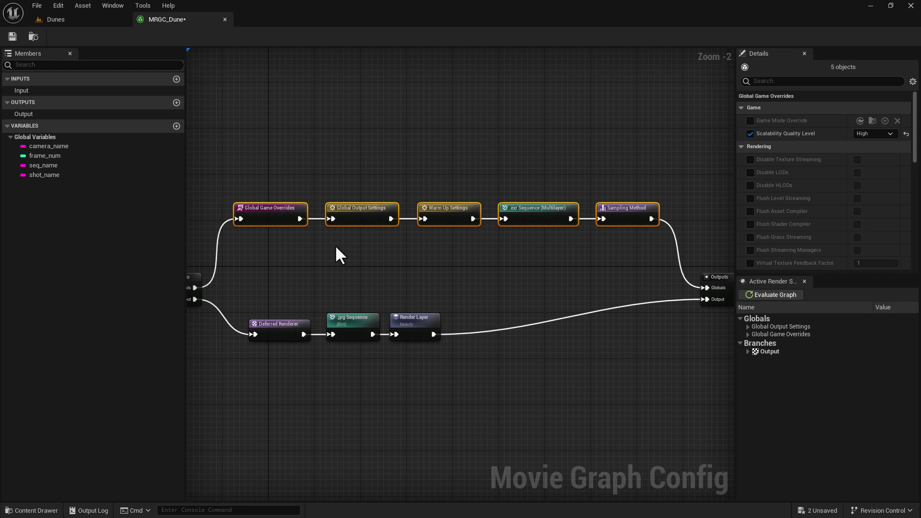
{"action": "key", "text": "ctrl+d"}
{"action": "left_click_drag", "start_coordinate": [360, 261], "coordinate": [447, 252]}
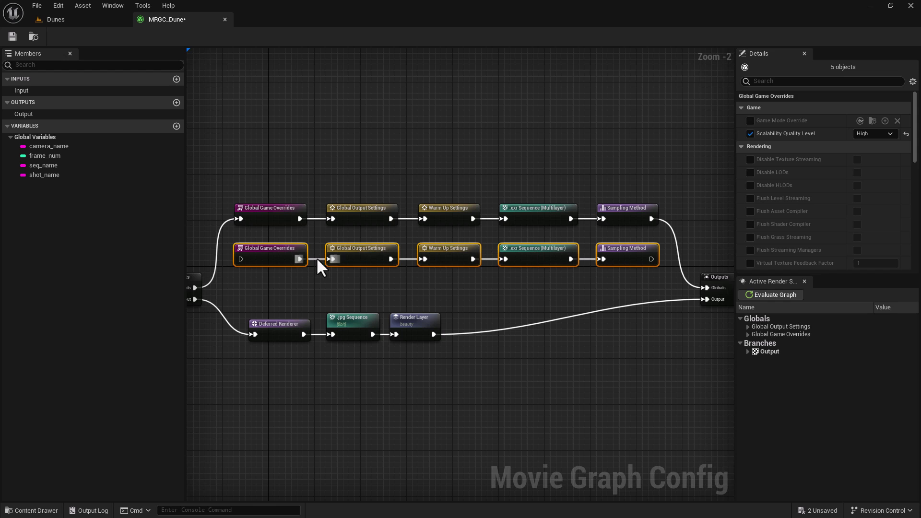
Step: Delete the copied Global Game Overrides and feed the original into the copied Global Output Settings
{"action": "left_click", "coordinate": [280, 248]}
{"action": "key", "text": "Delete"}
{"action": "left_click_drag", "start_coordinate": [333, 259], "coordinate": [302, 219]}
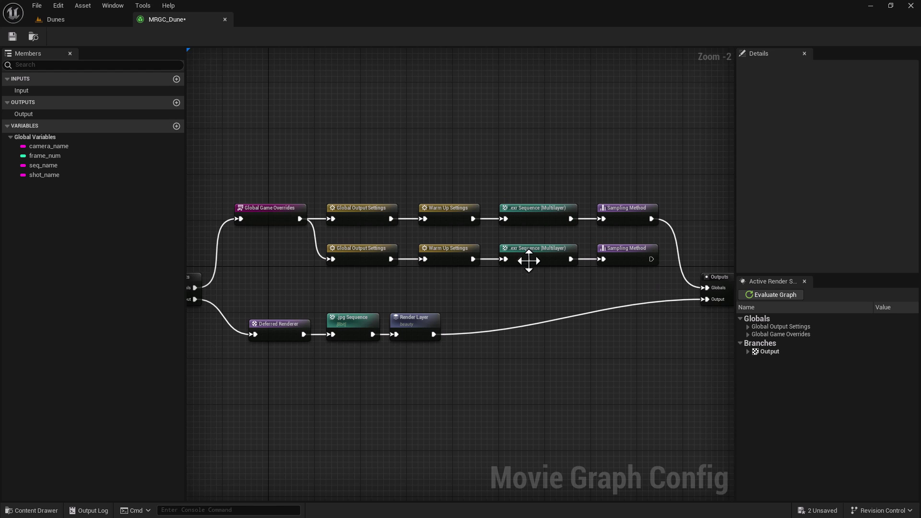
Step: Delete the lower .exr Sequence and move the unlinked .jpg Sequence into the lower branch
{"action": "left_click", "coordinate": [538, 250]}
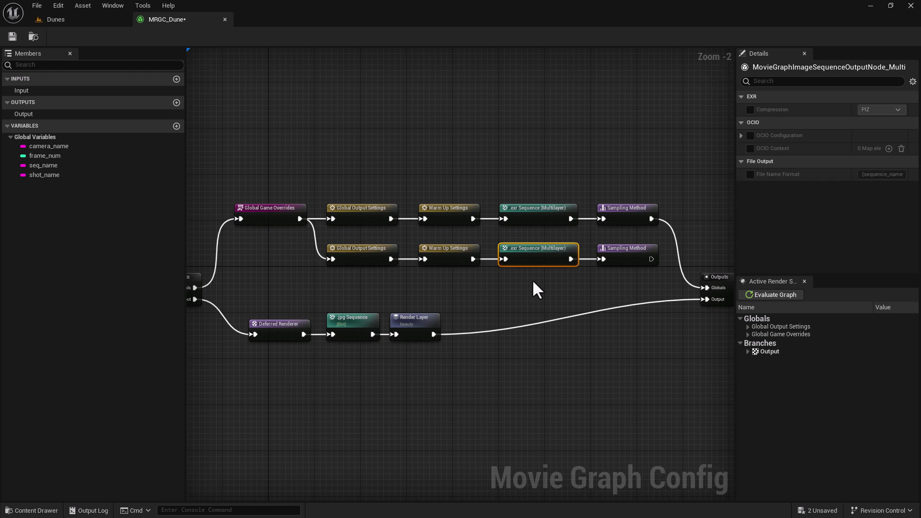
{"action": "key", "text": "Delete"}
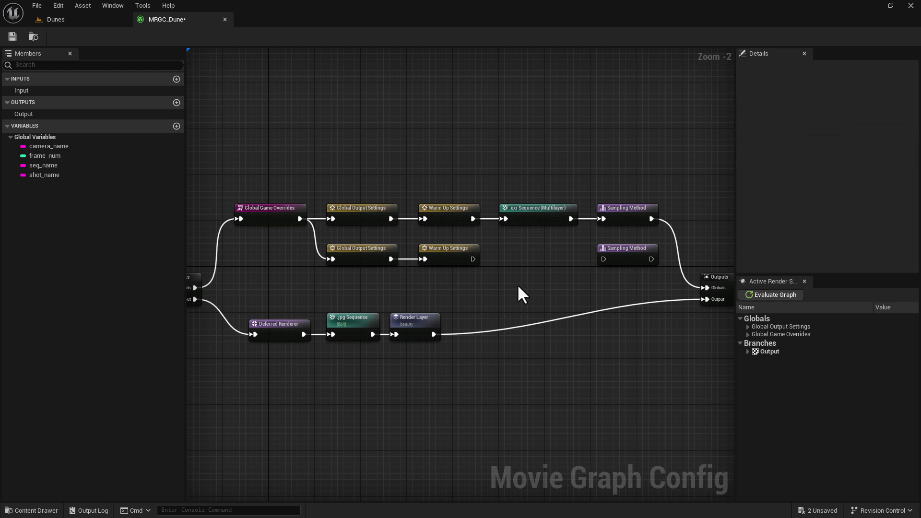
{"action": "left_click", "coordinate": [394, 335], "text": "alt"}
{"action": "left_click", "coordinate": [305, 334], "text": "alt"}
{"action": "left_click_drag", "start_coordinate": [354, 329], "coordinate": [530, 246]}
Step: Link Deferred Renderer straight to Render Layer and enable the lower Num Warm Up Frames override
{"action": "left_click_drag", "start_coordinate": [303, 334], "coordinate": [396, 334]}
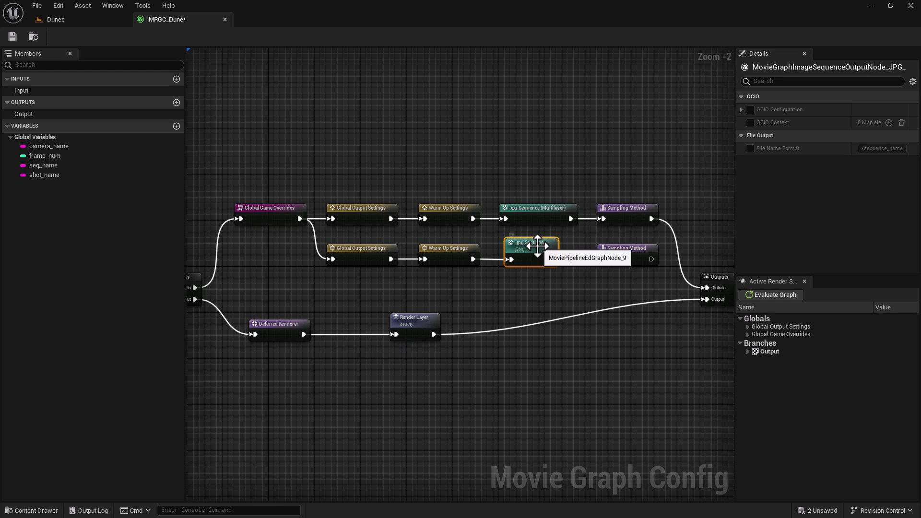
{"action": "left_click", "coordinate": [444, 248]}
{"action": "left_click", "coordinate": [868, 109]}
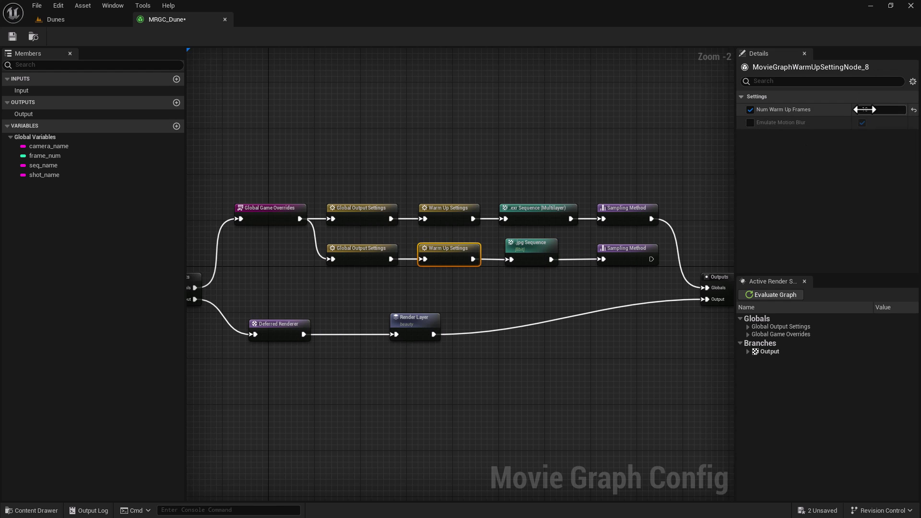
Step: Set the lower branch's Global Output Settings resolution to 720p (HD)
{"action": "left_click", "coordinate": [355, 249]}
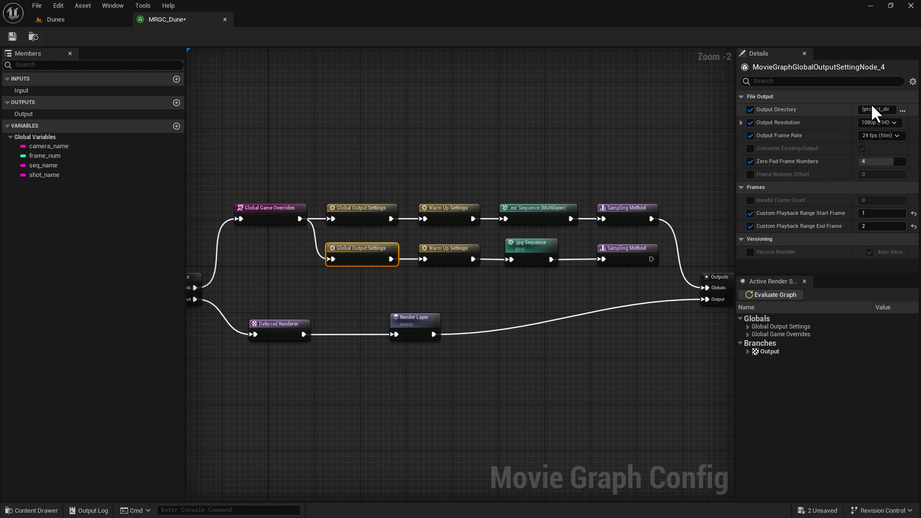
{"action": "left_click", "coordinate": [875, 122]}
{"action": "left_click", "coordinate": [870, 131]}
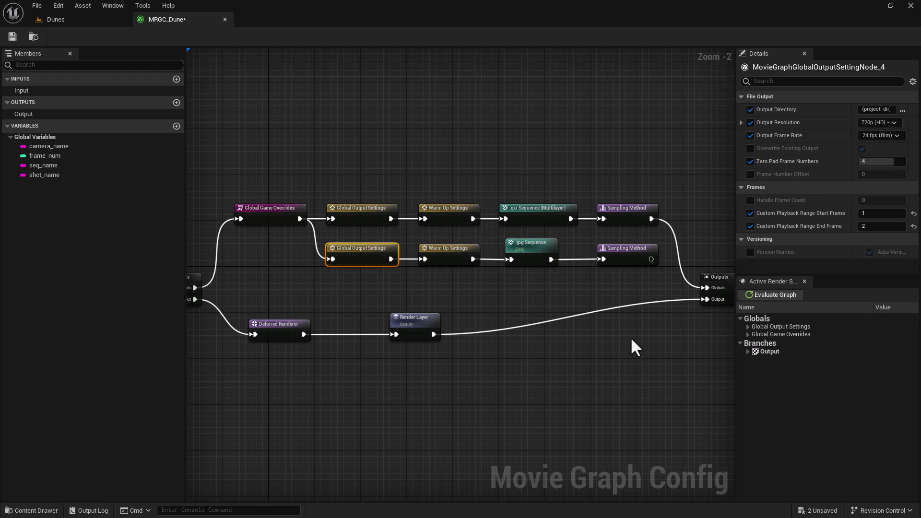
Step: Review the .jpg Sequence, Sampling Method, Global Output Settings and Warm Up Settings nodes
{"action": "left_click", "coordinate": [511, 244]}
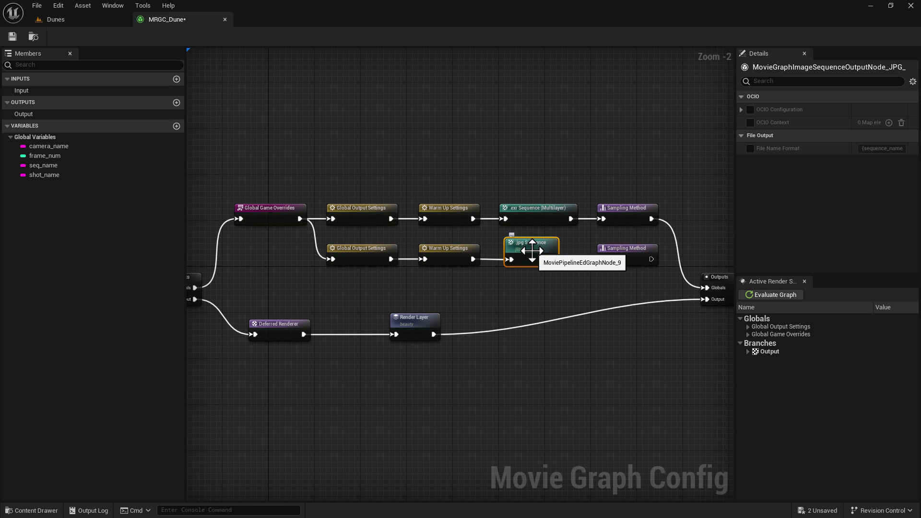
{"action": "left_click", "coordinate": [624, 250]}
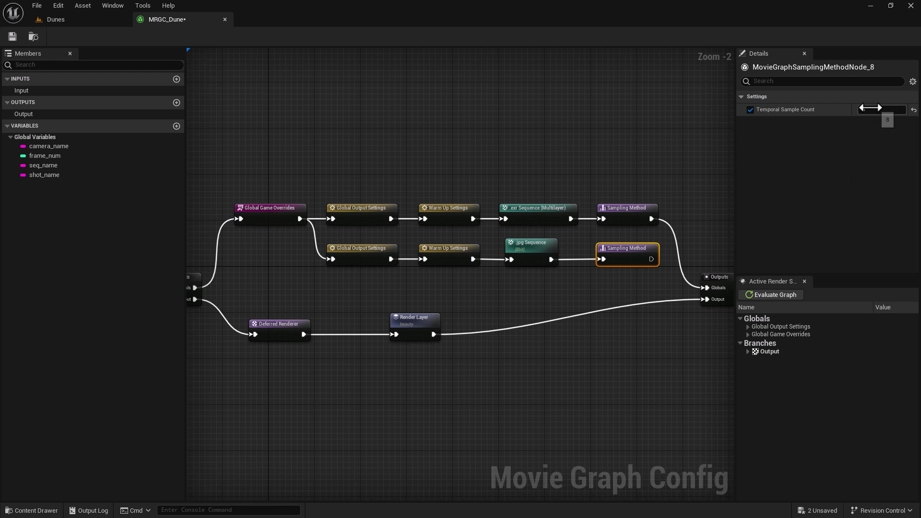
{"action": "left_click", "coordinate": [349, 215]}
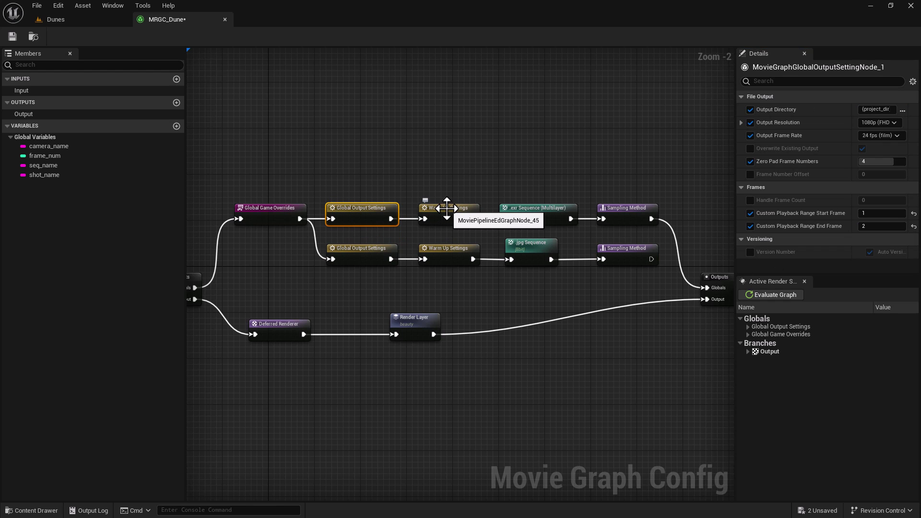
{"action": "left_click", "coordinate": [449, 214]}
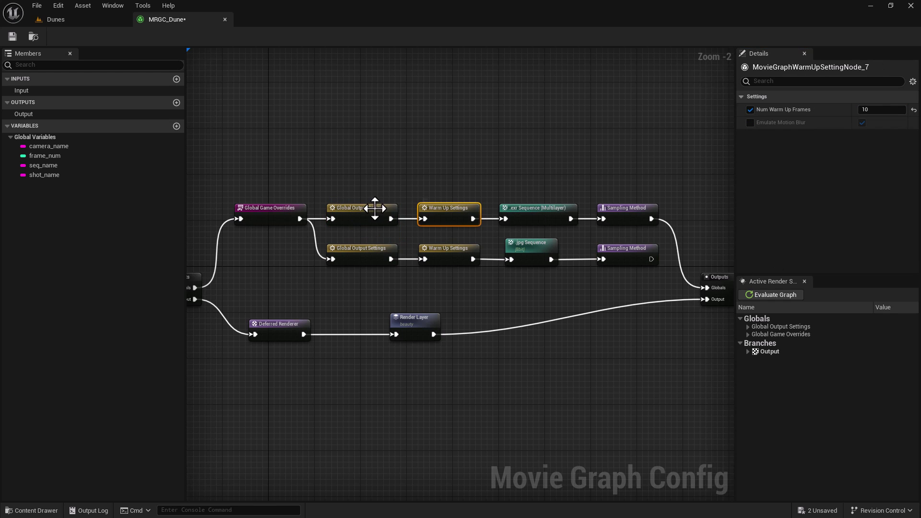
{"action": "left_click", "coordinate": [374, 207]}
{"action": "left_click", "coordinate": [641, 208]}
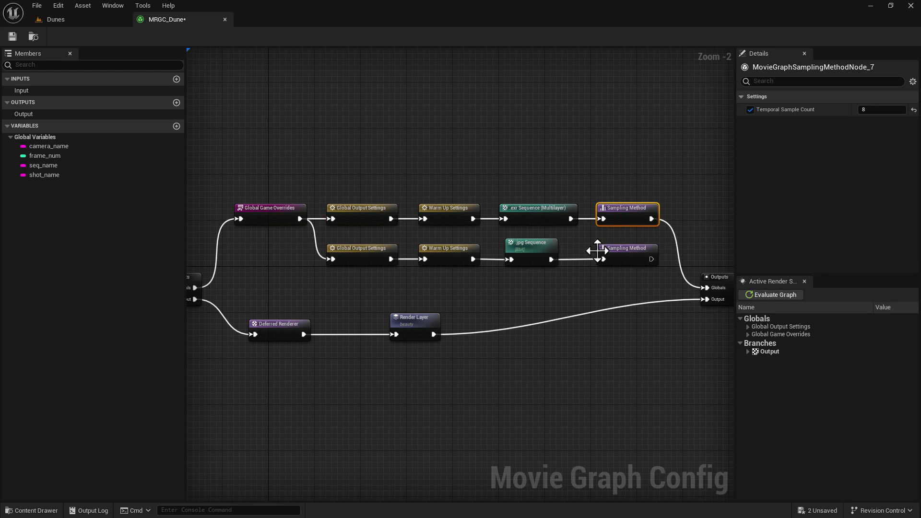
Step: Enable the .exr Sequence's EXR Compression override, set to PIZ
{"action": "left_click", "coordinate": [525, 211]}
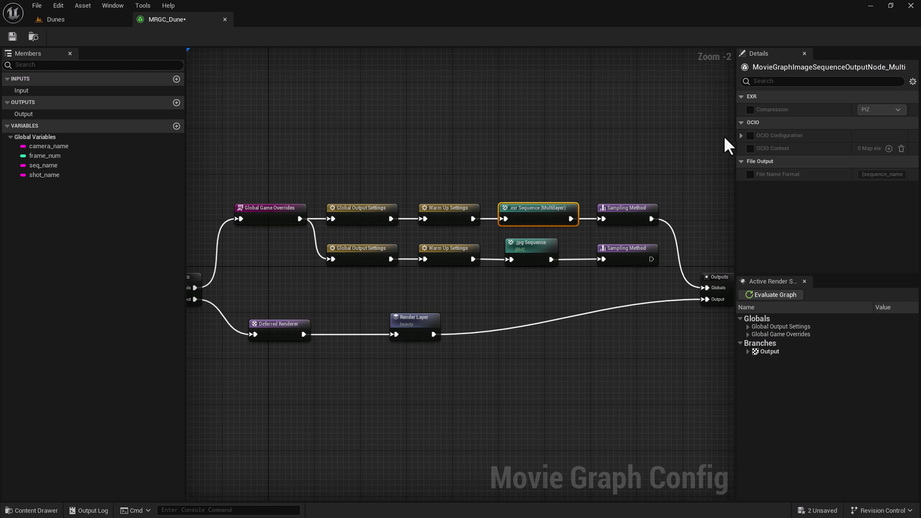
{"action": "left_click", "coordinate": [749, 110]}
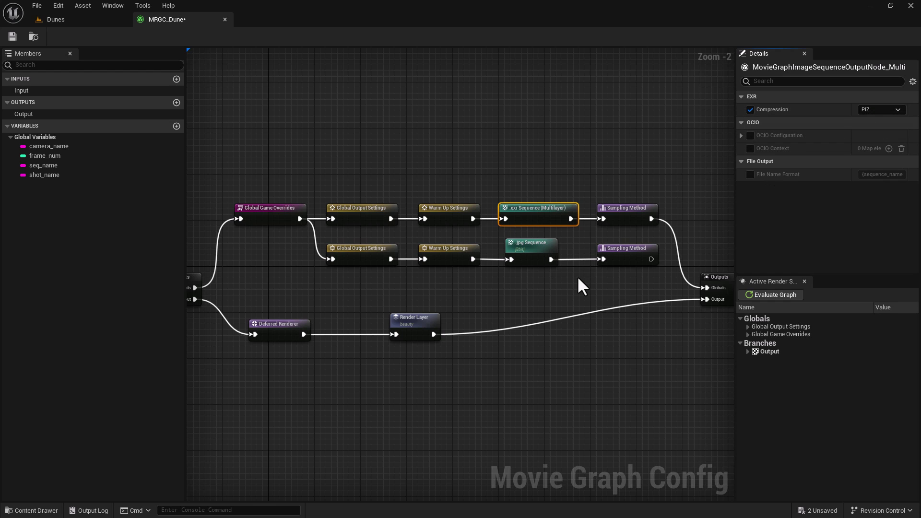
{"action": "right_click_drag", "start_coordinate": [568, 290], "coordinate": [443, 295]}
Step: Move the Outputs node aside and add a Branch node in its place
{"action": "left_click_drag", "start_coordinate": [599, 280], "coordinate": [685, 280]}
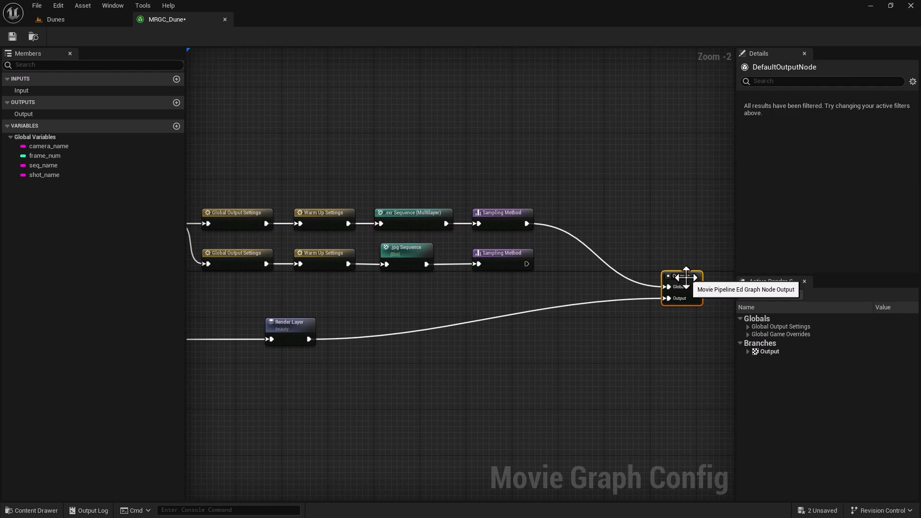
{"action": "left_click", "coordinate": [598, 232]}
{"action": "right_click", "coordinate": [598, 233]}
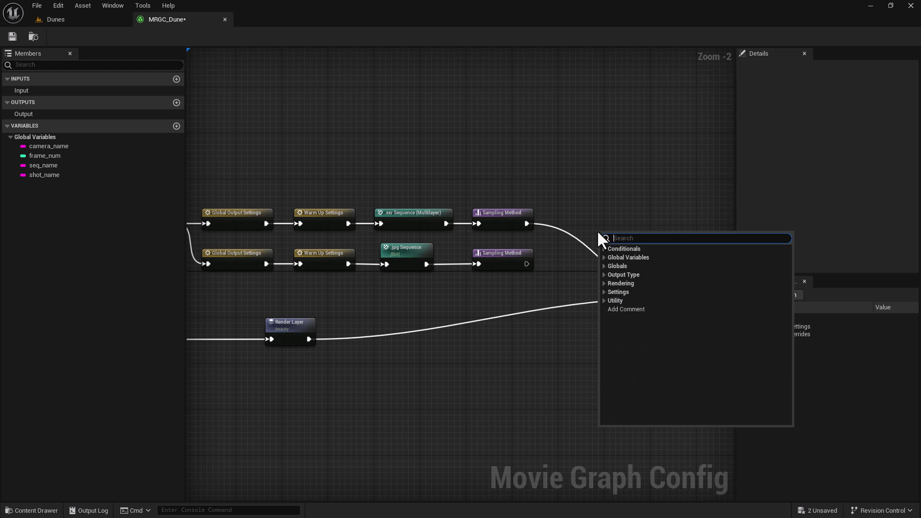
{"action": "type", "text": "bran"}
{"action": "key", "text": "Return"}
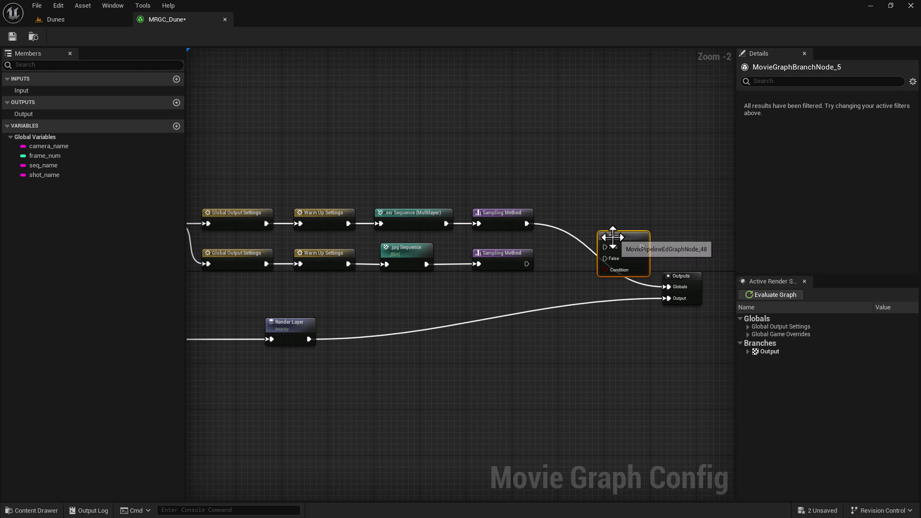
{"action": "left_click_drag", "start_coordinate": [595, 223], "coordinate": [612, 216]}
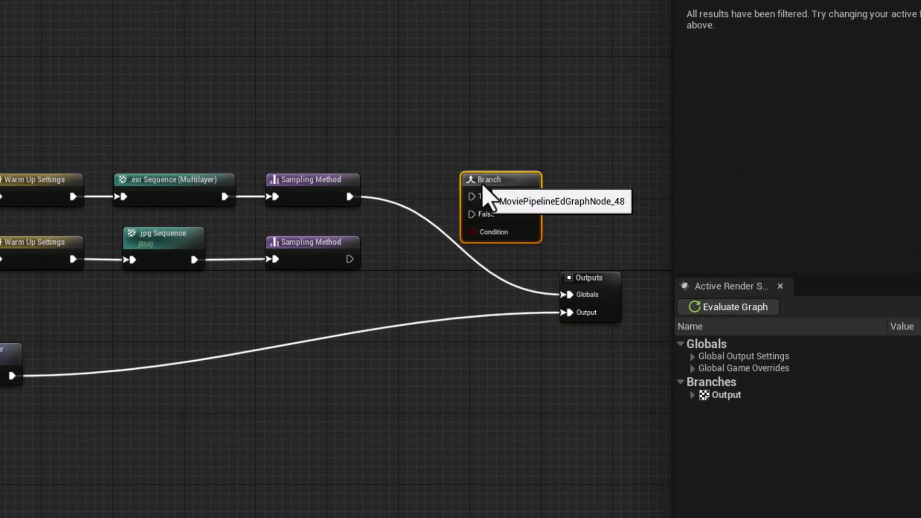
Step: Unhook the top chain from Outputs; wire top Sampling Method to True, lower to False
{"action": "left_click_drag", "start_coordinate": [546, 294], "coordinate": [547, 294]}
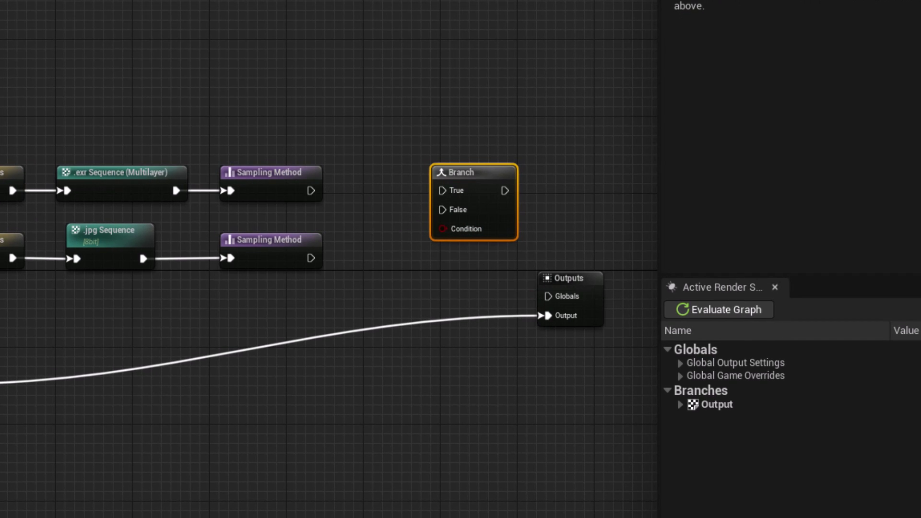
{"action": "left_click_drag", "start_coordinate": [310, 190], "coordinate": [439, 192]}
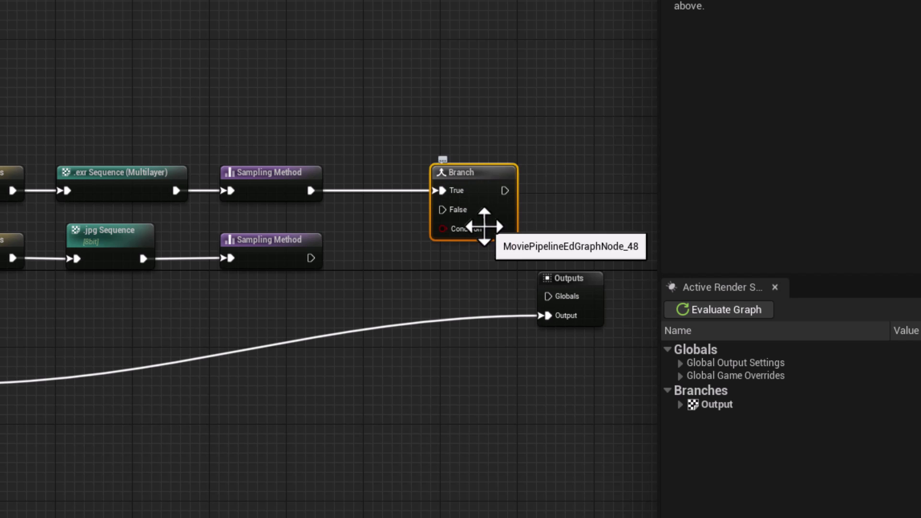
{"action": "left_click_drag", "start_coordinate": [311, 258], "coordinate": [440, 210]}
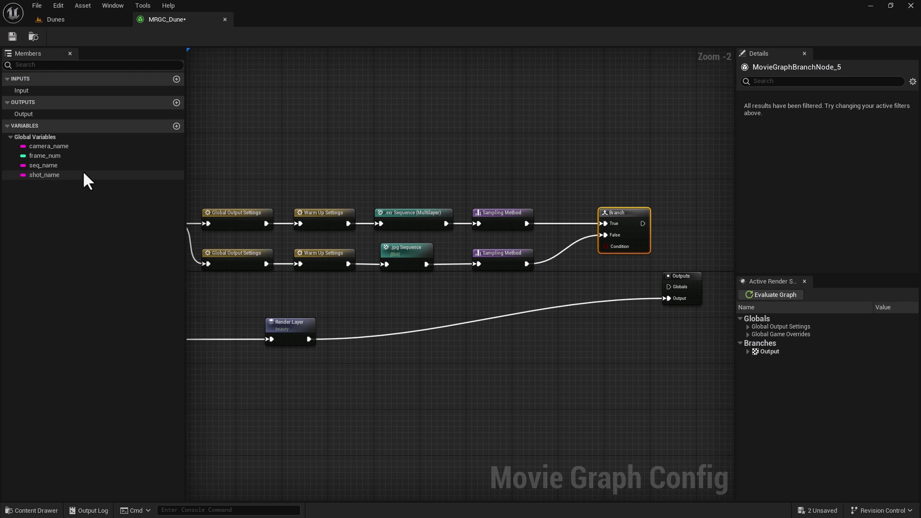
Step: Create a Boolean variable named Switch defaulting to true and place its getter on the graph
{"action": "left_click", "coordinate": [176, 126]}
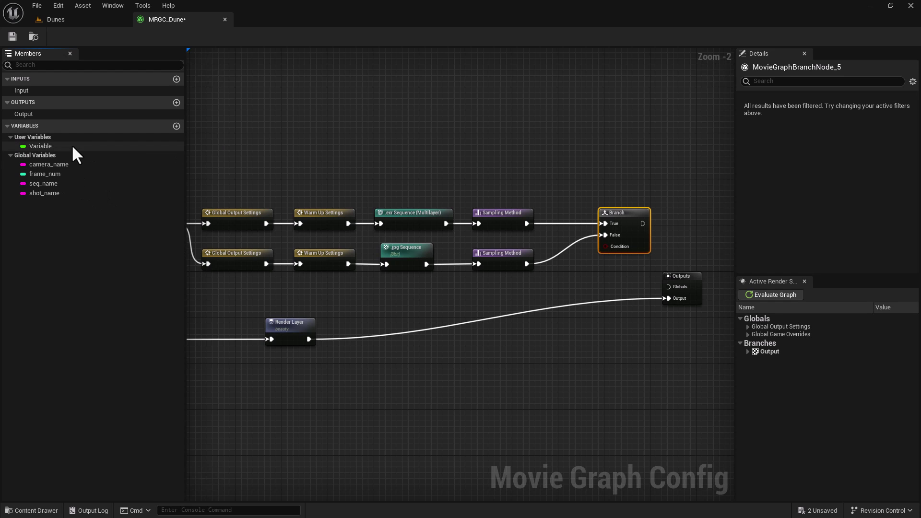
{"action": "left_click", "coordinate": [40, 146]}
{"action": "left_click", "coordinate": [875, 109]}
{"action": "type", "text": "Switch"}
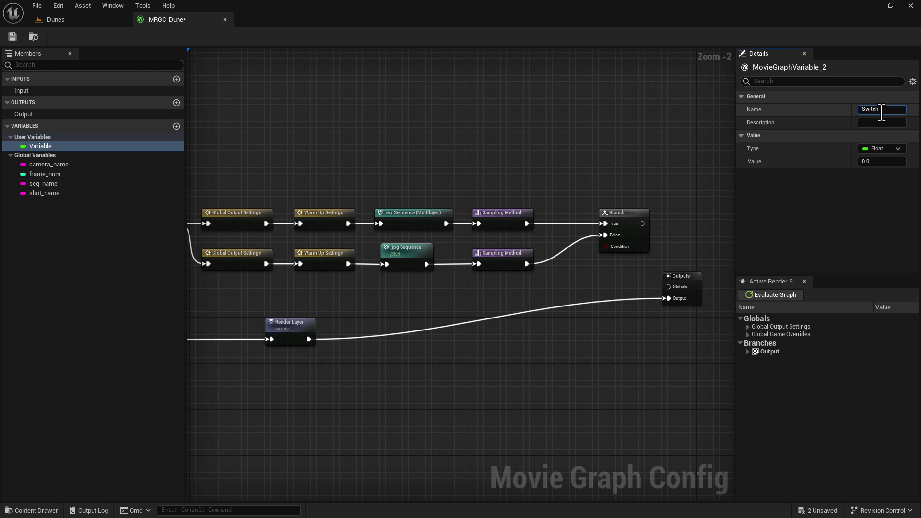
{"action": "key", "text": "Return"}
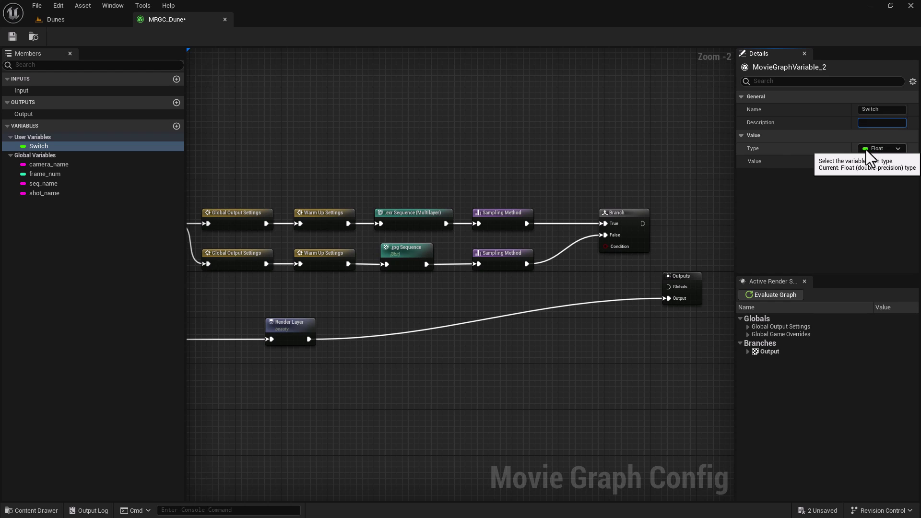
{"action": "left_click", "coordinate": [863, 149]}
{"action": "left_click", "coordinate": [829, 174]}
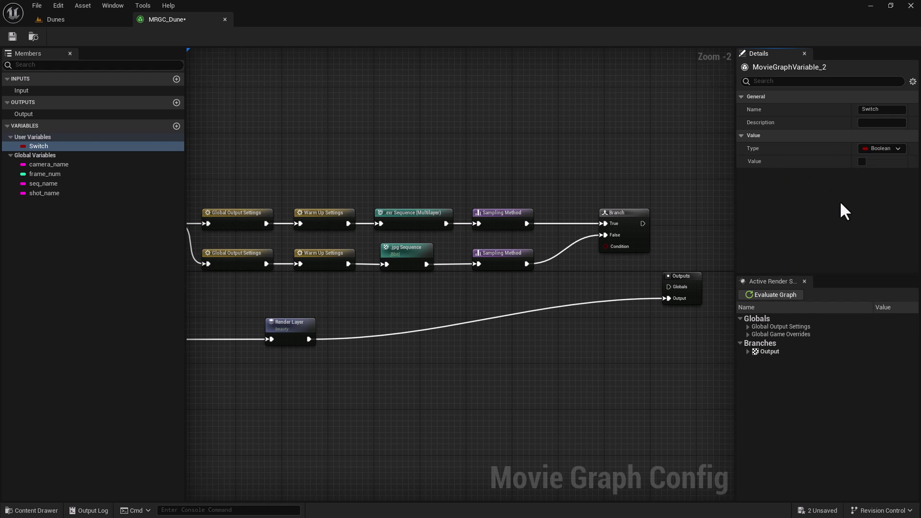
{"action": "left_click", "coordinate": [862, 161]}
{"action": "left_click_drag", "start_coordinate": [22, 145], "coordinate": [604, 247]}
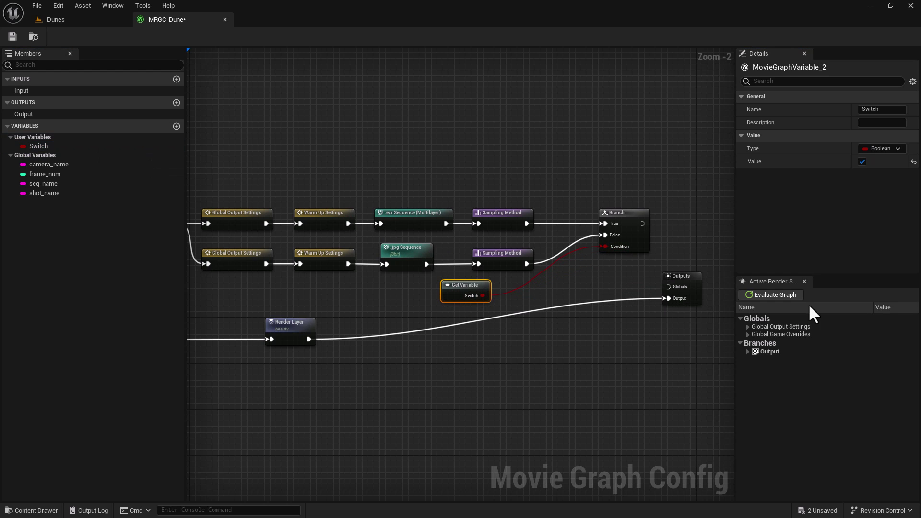
Step: Evaluate the graph and save MRGC_Dune
{"action": "left_click", "coordinate": [778, 294]}
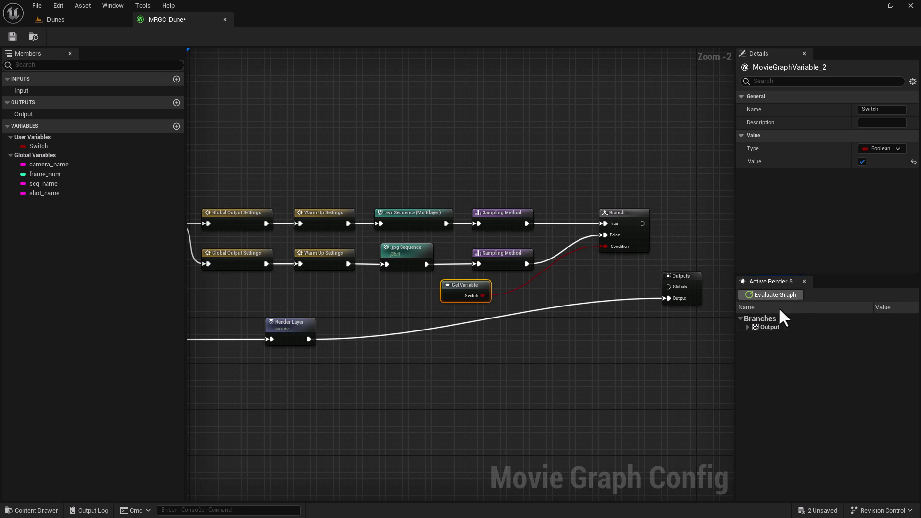
{"action": "left_click", "coordinate": [12, 37]}
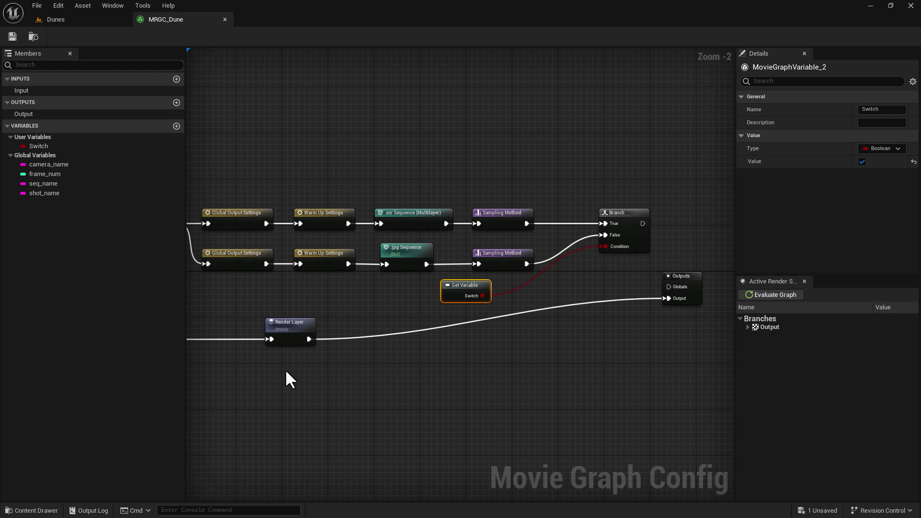
{"action": "right_click_drag", "start_coordinate": [290, 370], "coordinate": [380, 366]}
Step: Enable the Deferred Renderer's View Mode Index override and browse its view mode list
{"action": "left_click", "coordinate": [277, 335]}
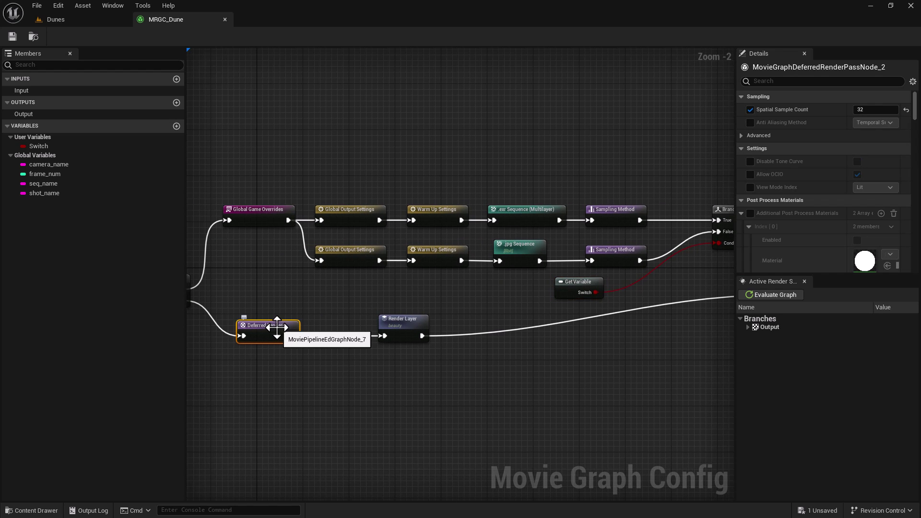
{"action": "left_click", "coordinate": [749, 187]}
{"action": "left_click", "coordinate": [863, 188]}
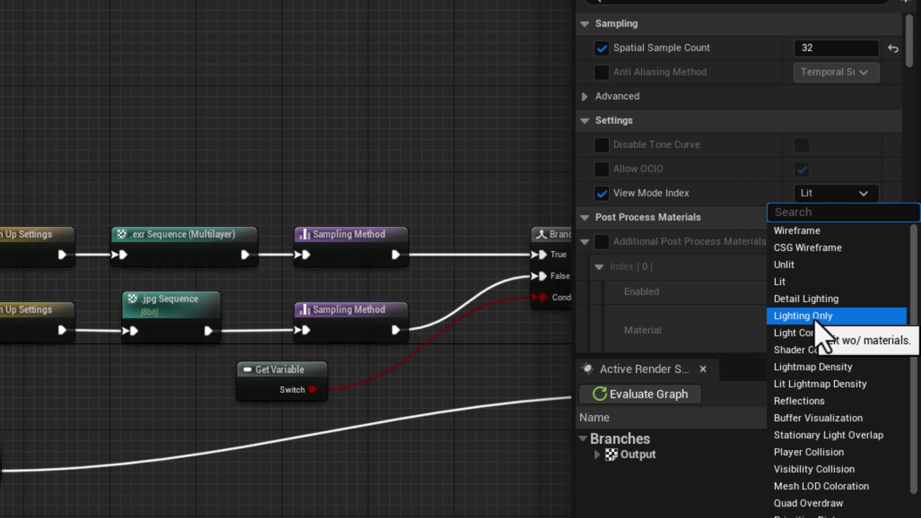
{"action": "left_click", "coordinate": [251, 509]}
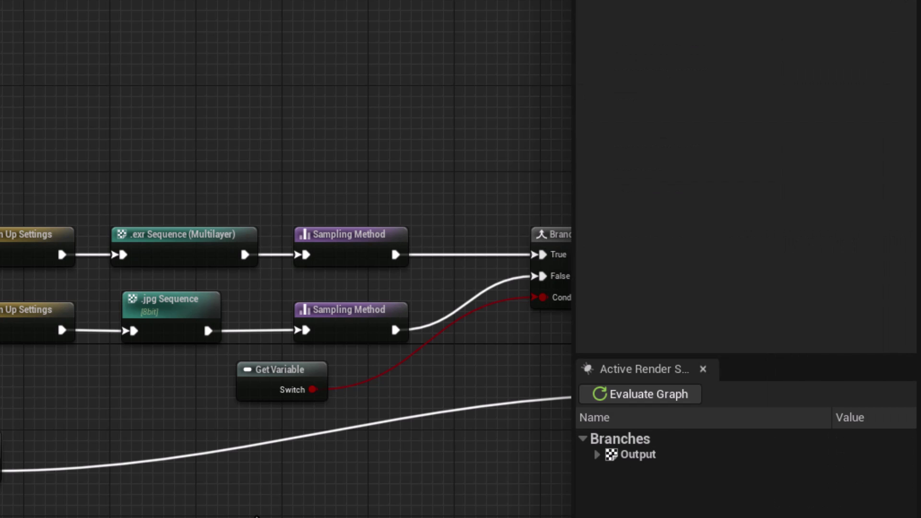
{"action": "right_click_drag", "start_coordinate": [298, 509], "coordinate": [271, 448]}
Step: Connect the Branch output to the Outputs node's Globals input
{"action": "left_click", "coordinate": [305, 295]}
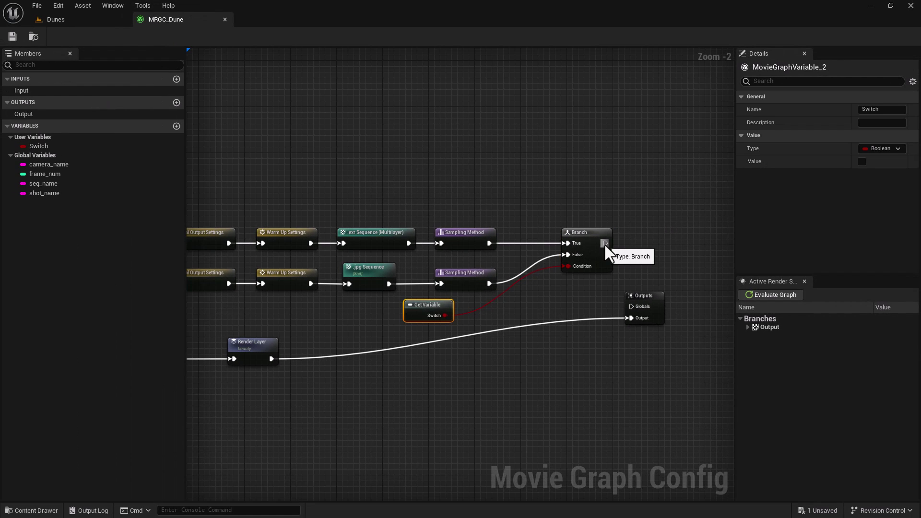
{"action": "left_click_drag", "start_coordinate": [332, 302], "coordinate": [380, 374]}
{"action": "left_click_drag", "start_coordinate": [629, 281], "coordinate": [669, 294]}
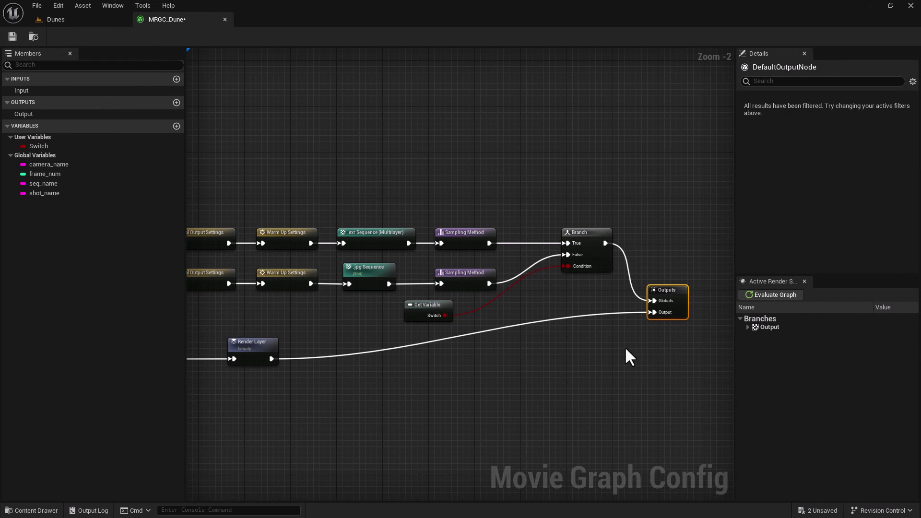
{"action": "scroll", "coordinate": [624, 346], "scroll_direction": "down", "scroll_amount": 2}
Step: Select all nodes, re-evaluate the graph and save MRGC_Dune
{"action": "left_click_drag", "start_coordinate": [212, 205], "coordinate": [690, 476]}
{"action": "left_click", "coordinate": [770, 295]}
{"action": "left_click", "coordinate": [423, 411]}
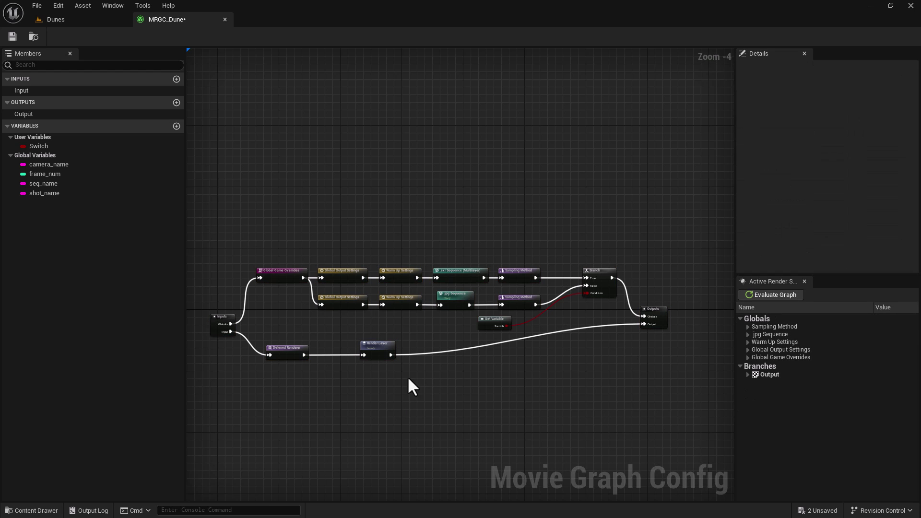
{"action": "left_click", "coordinate": [12, 37]}
Step: In Movie Render Queue, assign MRGC_Dune as the settings graph for the SEQ_Dune job
{"action": "left_click", "coordinate": [79, 20]}
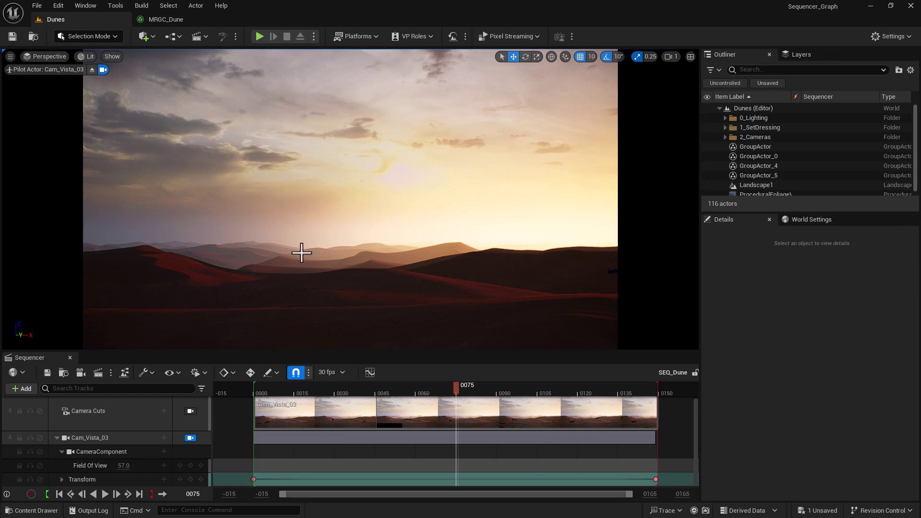
{"action": "left_click", "coordinate": [98, 373]}
{"action": "left_click", "coordinate": [168, 269]}
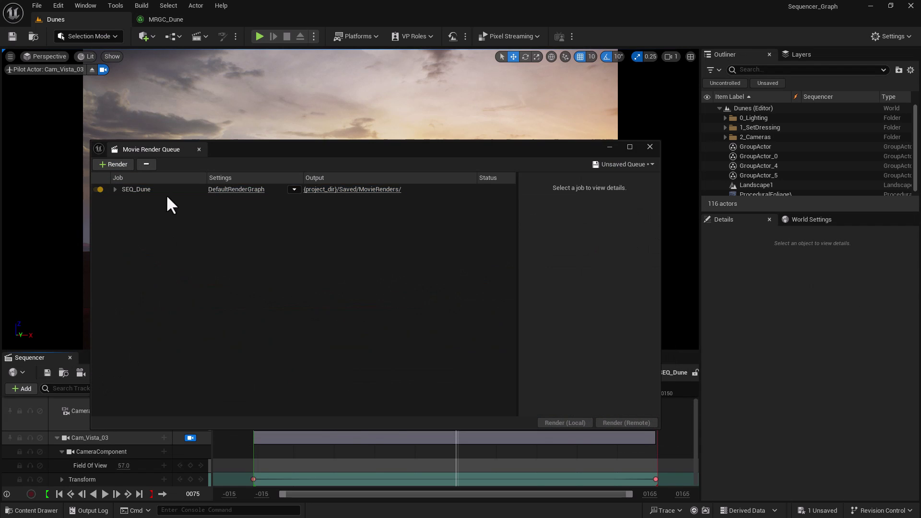
{"action": "left_click", "coordinate": [163, 188]}
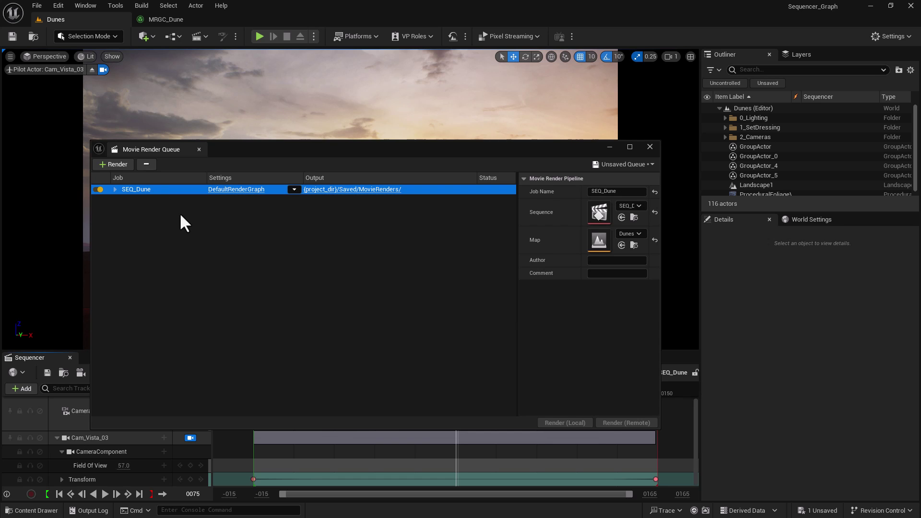
{"action": "left_click", "coordinate": [293, 189]}
{"action": "left_click", "coordinate": [328, 291]}
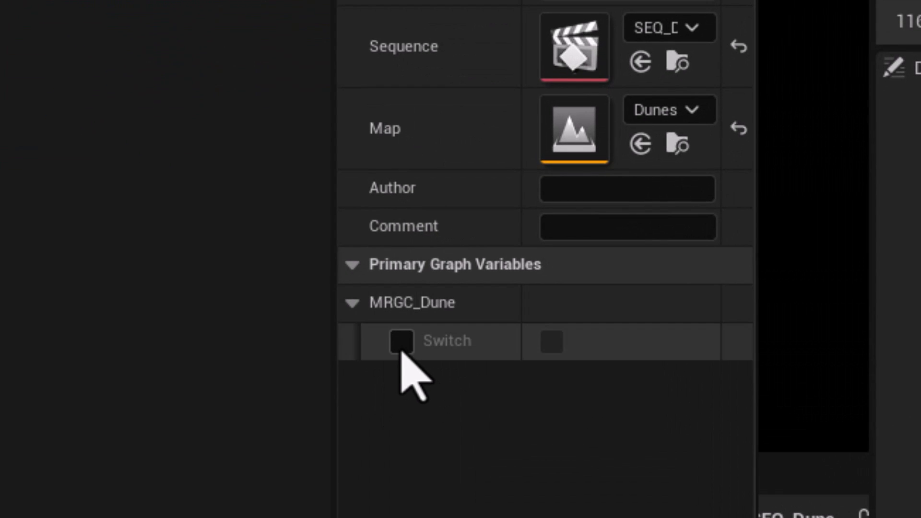
Step: Enable the job's Switch variable override, leave it false, and return to the MRGC_Dune graph
{"action": "left_click", "coordinate": [401, 350]}
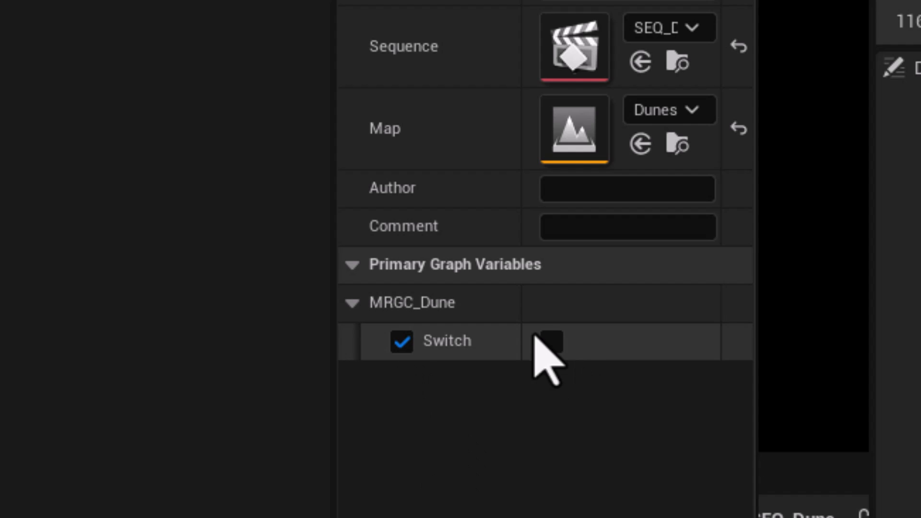
{"action": "left_click", "coordinate": [555, 354]}
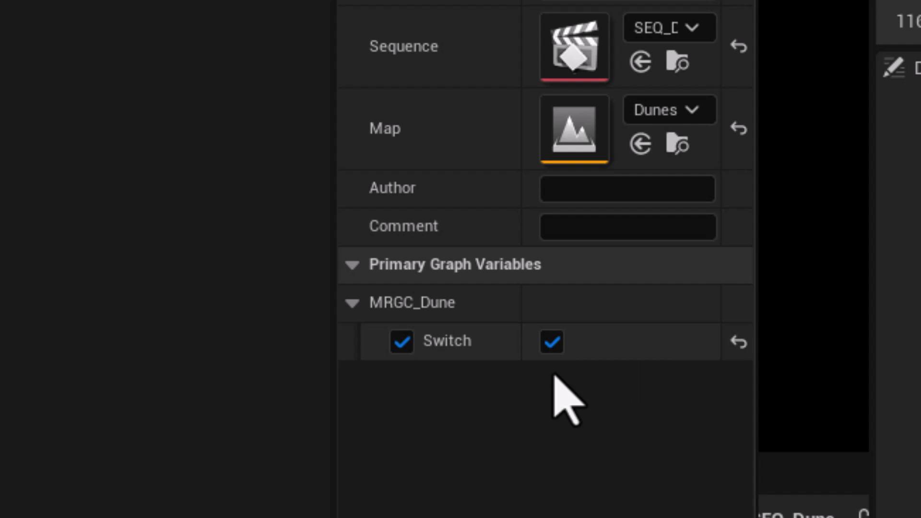
{"action": "left_click", "coordinate": [552, 346]}
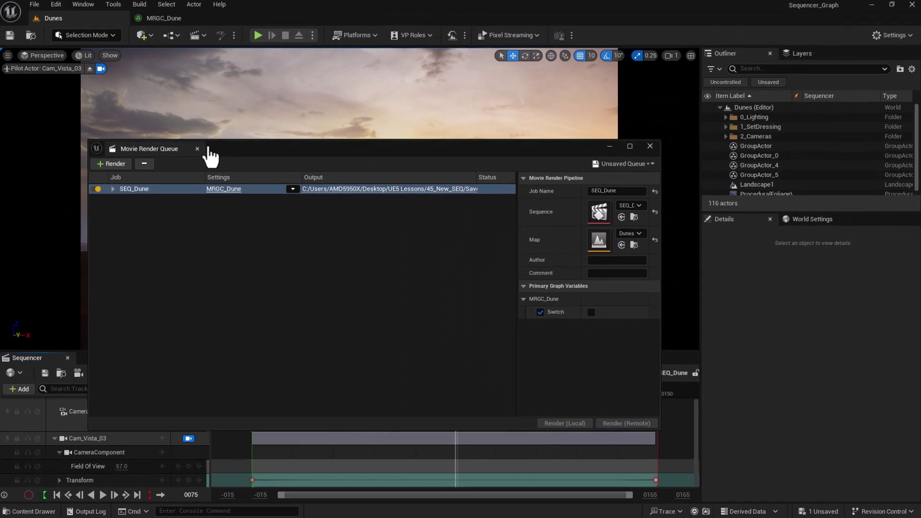
{"action": "left_click", "coordinate": [182, 19]}
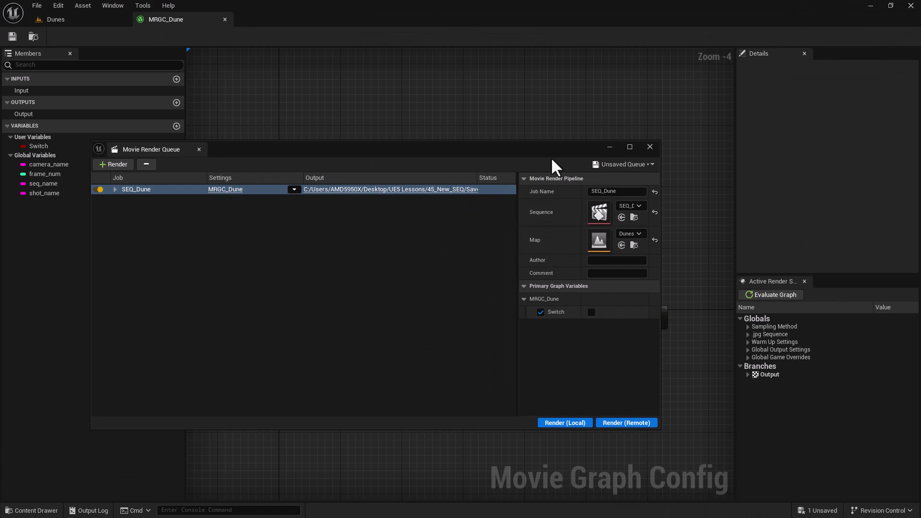
{"action": "left_click", "coordinate": [608, 147]}
Step: Compare the two chains' Global Output (1440p vs 720p) and Warm Up (10 vs 8) settings
{"action": "left_click", "coordinate": [346, 271]}
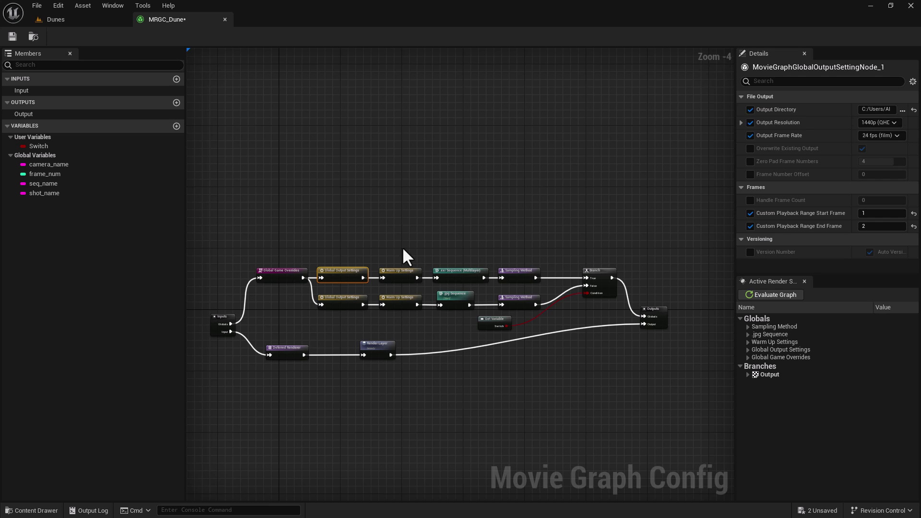
{"action": "left_click", "coordinate": [347, 298]}
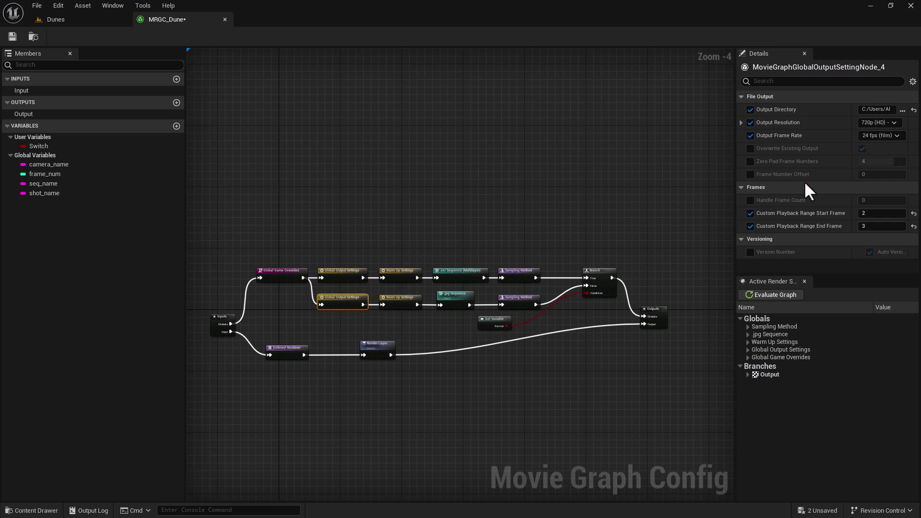
{"action": "left_click", "coordinate": [395, 270]}
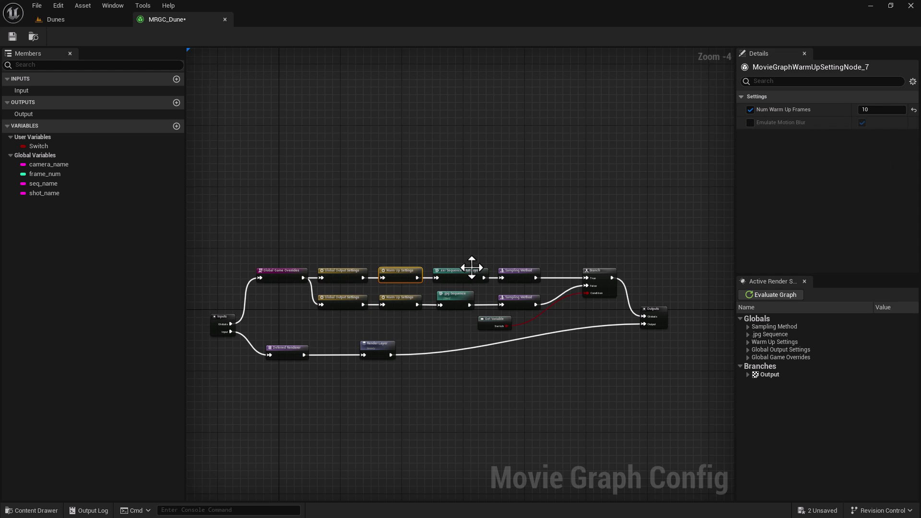
{"action": "left_click", "coordinate": [409, 301]}
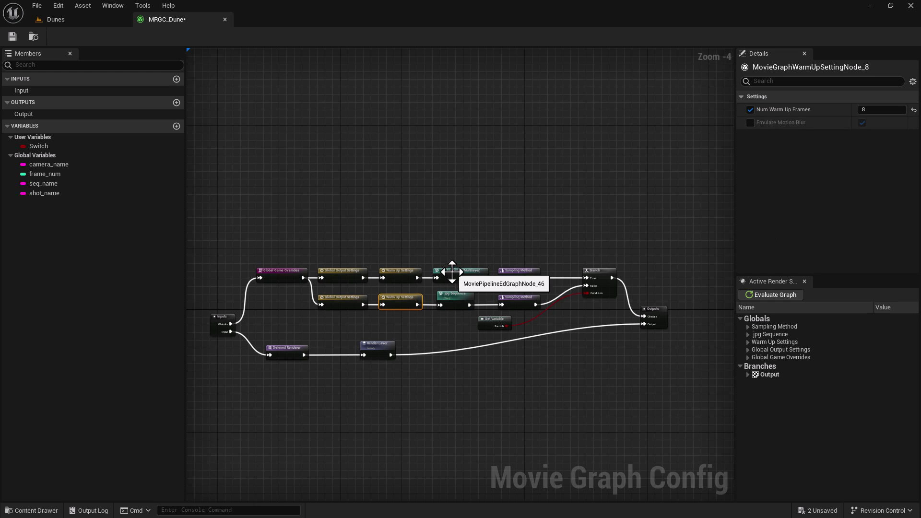
Step: Compare the exr and jpg Sequence outputs and Sampling (8 vs 1 samples), then return to Dunes
{"action": "left_click", "coordinate": [466, 262]}
{"action": "left_click", "coordinate": [458, 298]}
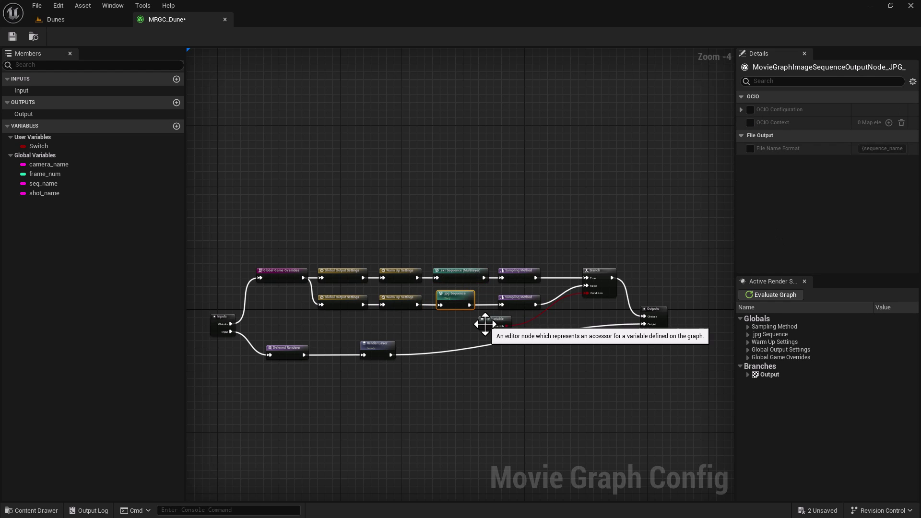
{"action": "left_click", "coordinate": [524, 277]}
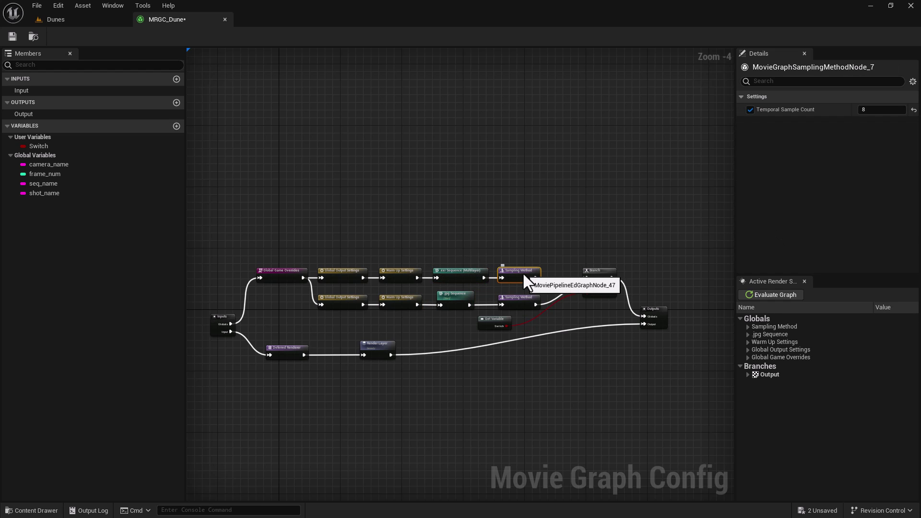
{"action": "left_click", "coordinate": [514, 300]}
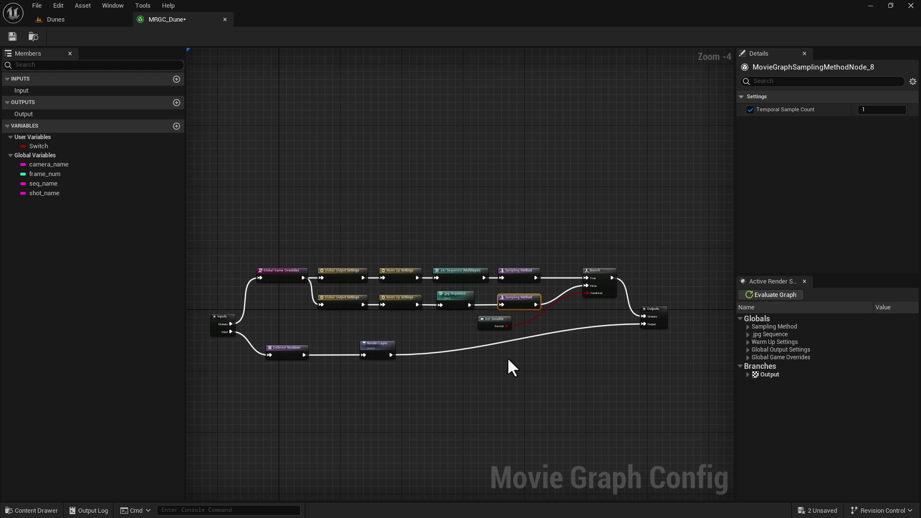
{"action": "scroll", "coordinate": [510, 358], "scroll_direction": "up", "scroll_amount": 2}
{"action": "scroll", "coordinate": [583, 351], "scroll_direction": "up", "scroll_amount": 2}
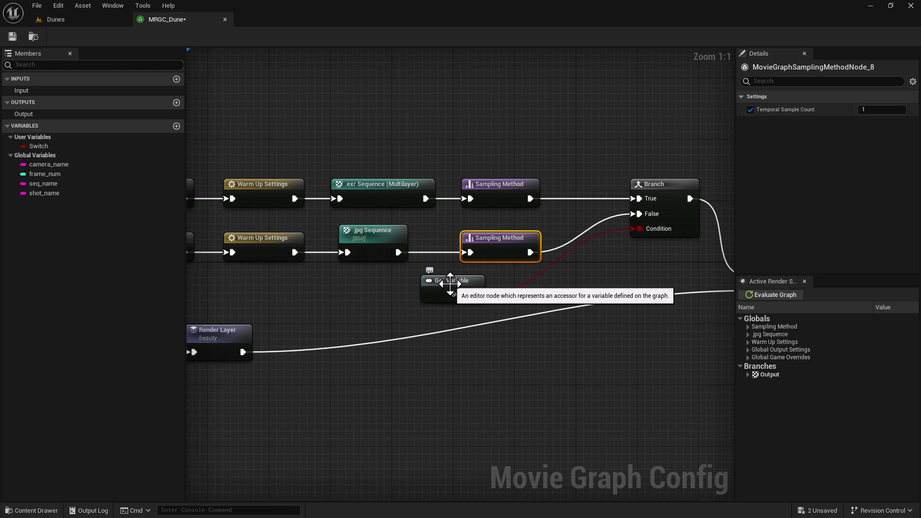
{"action": "left_click", "coordinate": [56, 19]}
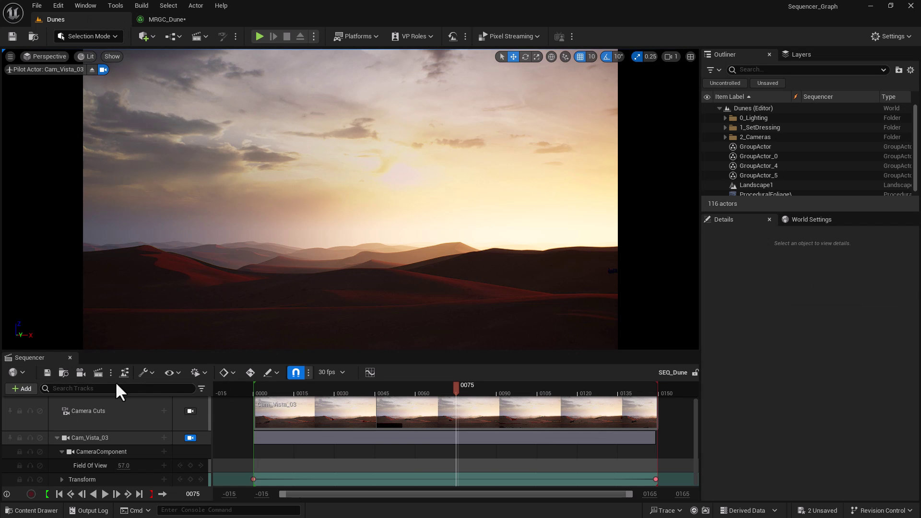
Step: Save MRGC_Dune and render a local JPG preview of SEQ_Dune with Switch false
{"action": "left_click", "coordinate": [165, 19]}
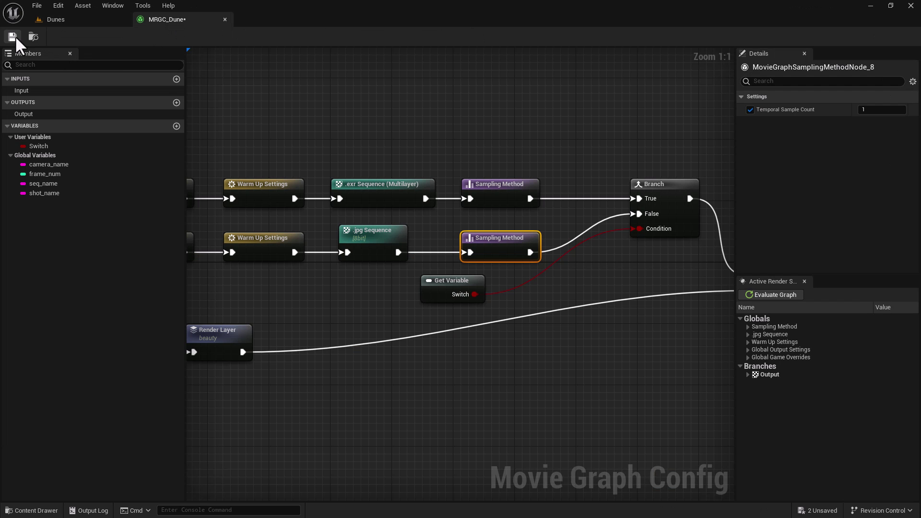
{"action": "left_click", "coordinate": [61, 20]}
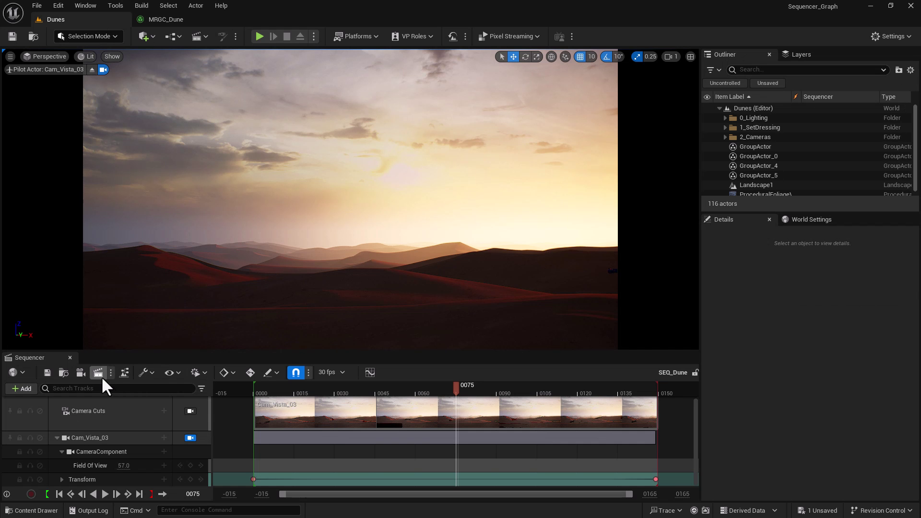
{"action": "left_click", "coordinate": [99, 373]}
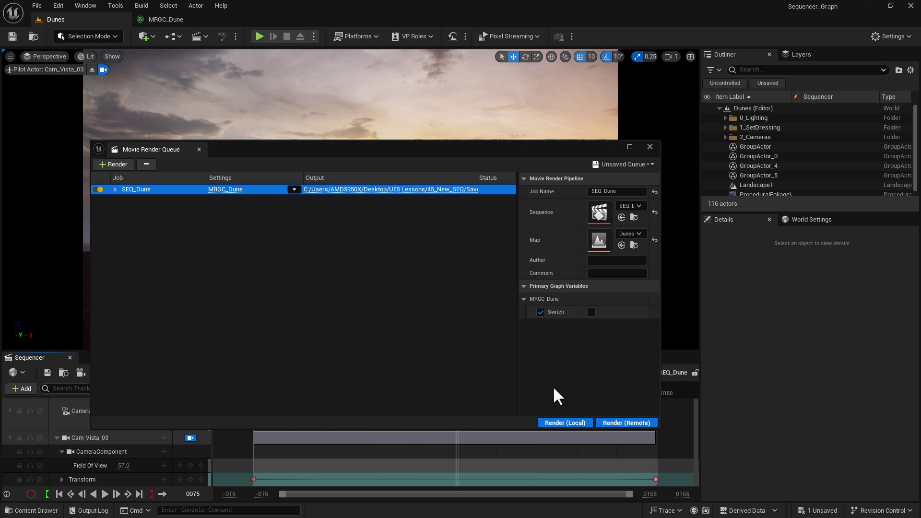
{"action": "left_click", "coordinate": [551, 422]}
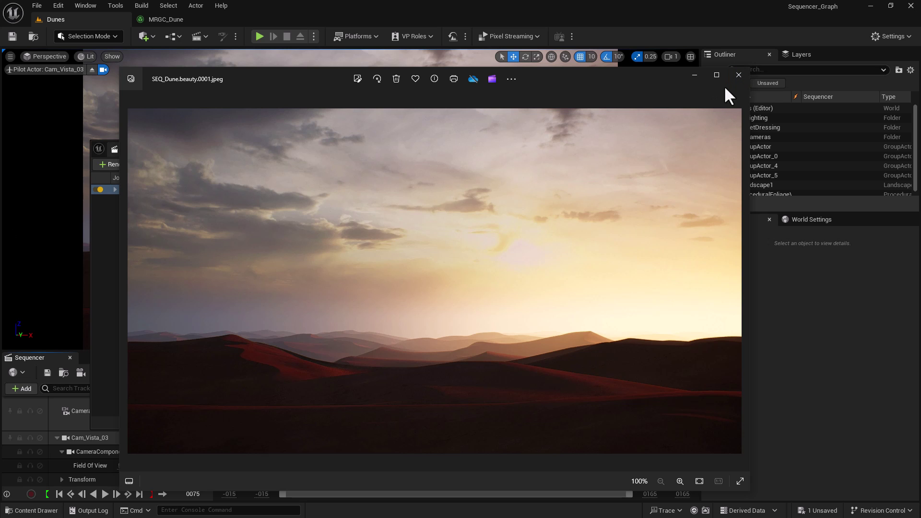
Step: Close the JPG preview, set Switch to true, and render the high-res EXR locally
{"action": "left_click", "coordinate": [738, 75]}
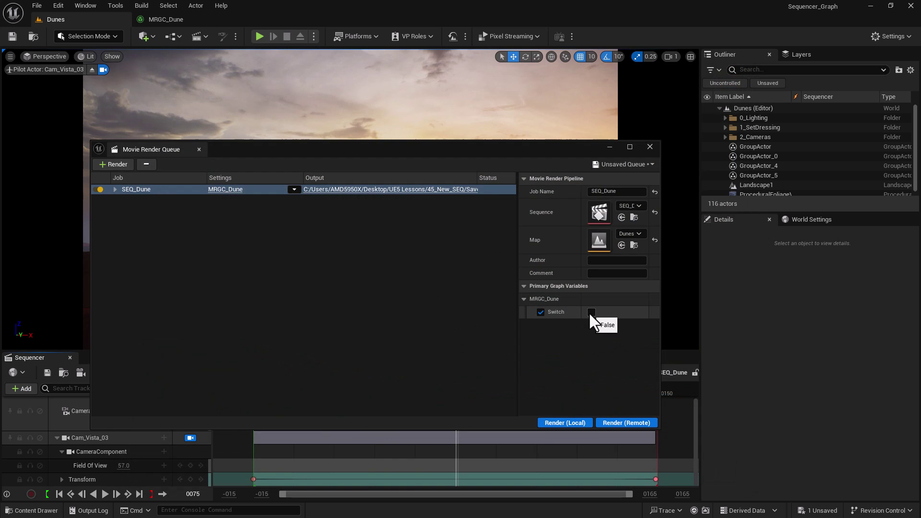
{"action": "left_click", "coordinate": [590, 312]}
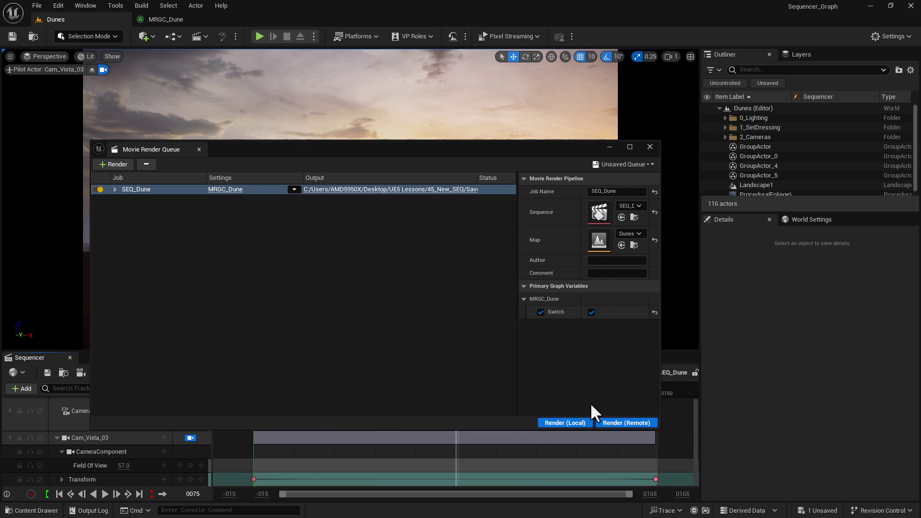
{"action": "left_click", "coordinate": [549, 422]}
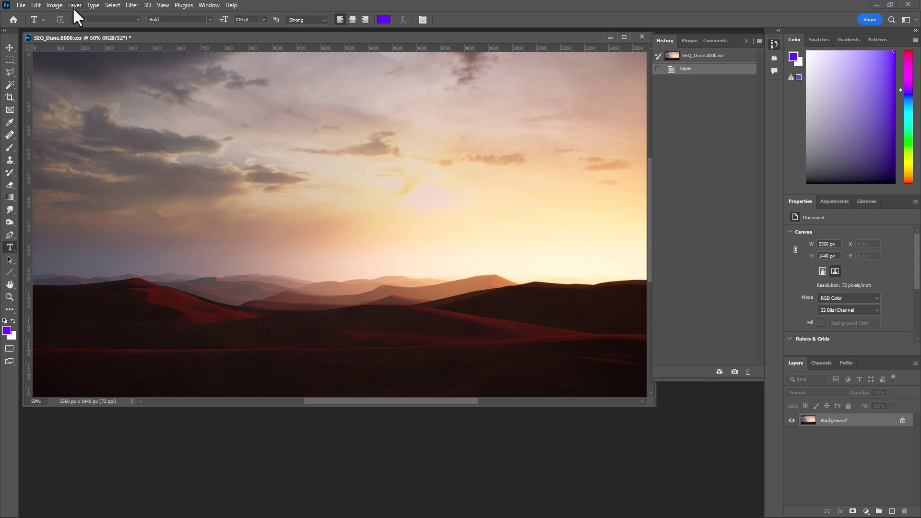
Step: Confirm in Image Size that the EXR frame measures 2560 × 1440 pixels
{"action": "left_click", "coordinate": [54, 5]}
{"action": "left_click", "coordinate": [62, 79]}
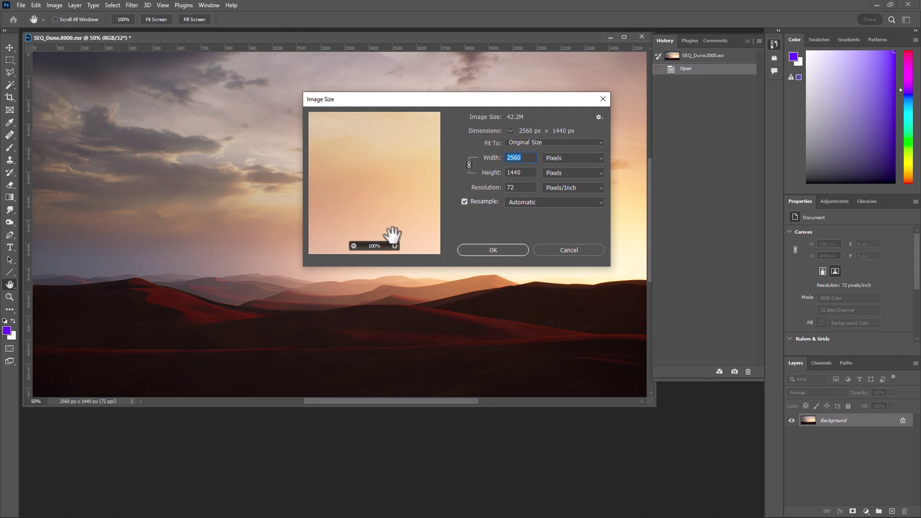
{"action": "left_click", "coordinate": [522, 174]}
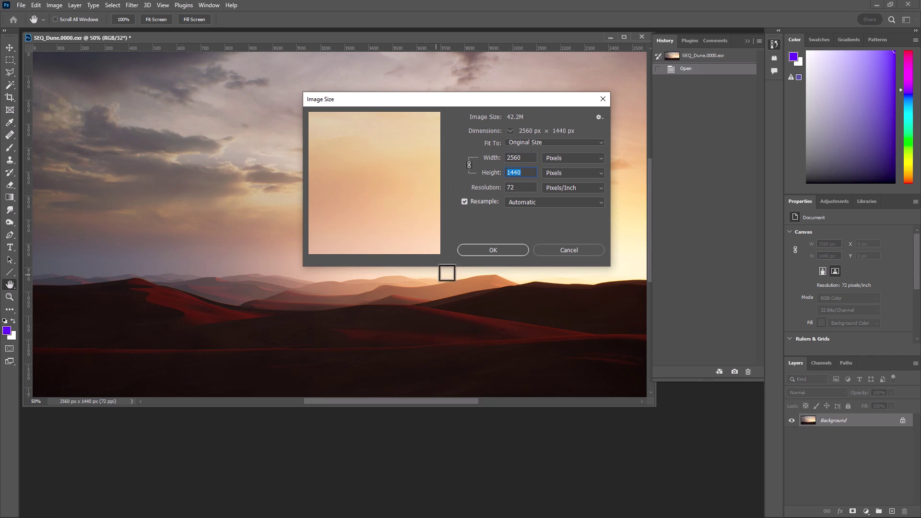
{"action": "left_click", "coordinate": [480, 250]}
Step: Leave Photoshop and frame the whole MRGC_Dune graph with both chains meeting at the Branch
{"action": "key", "text": "t"}
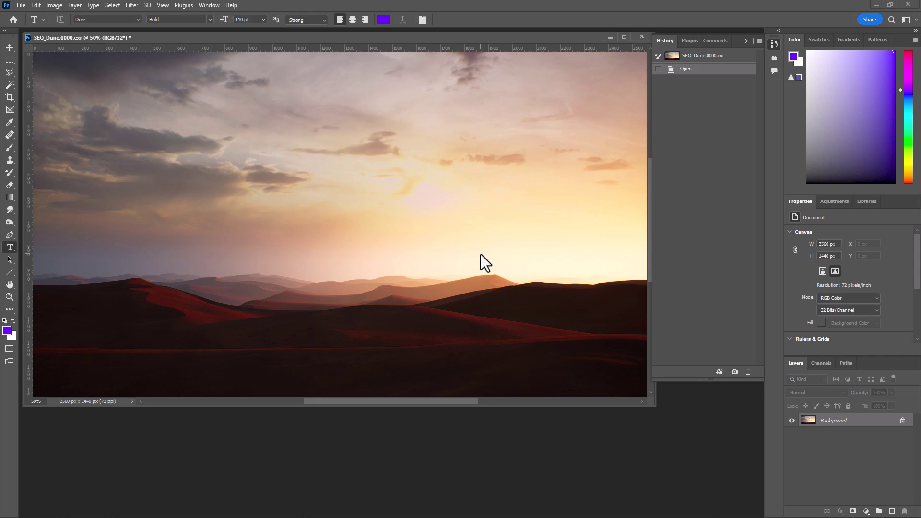
{"action": "left_click", "coordinate": [874, 4]}
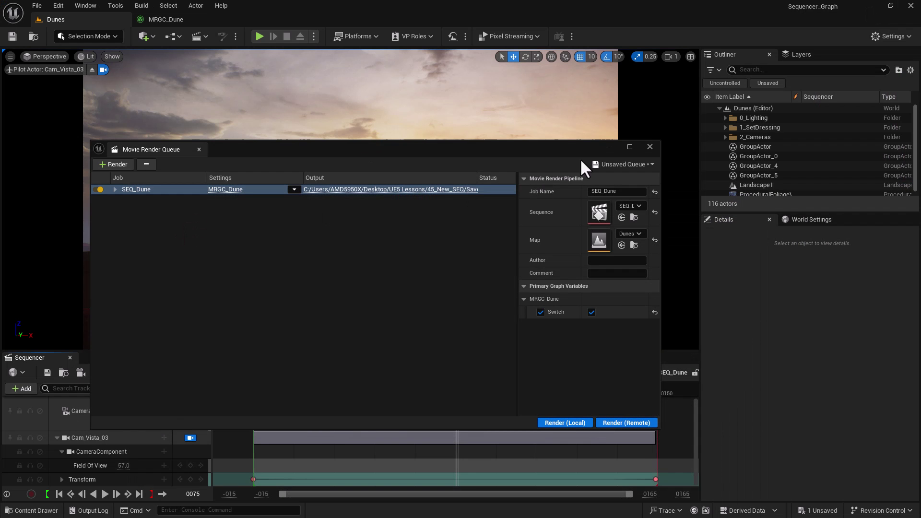
{"action": "left_click", "coordinate": [608, 146]}
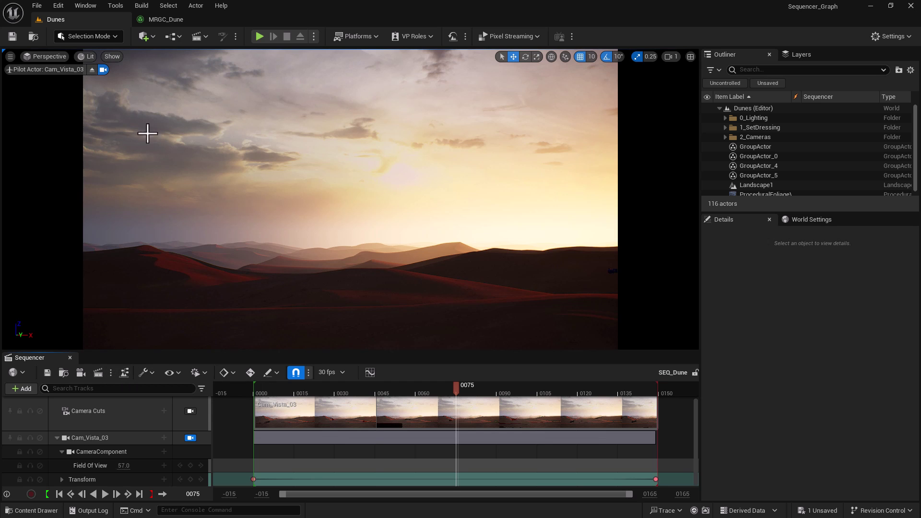
{"action": "left_click", "coordinate": [165, 19]}
{"action": "scroll", "coordinate": [444, 362], "scroll_direction": "down", "scroll_amount": 5}
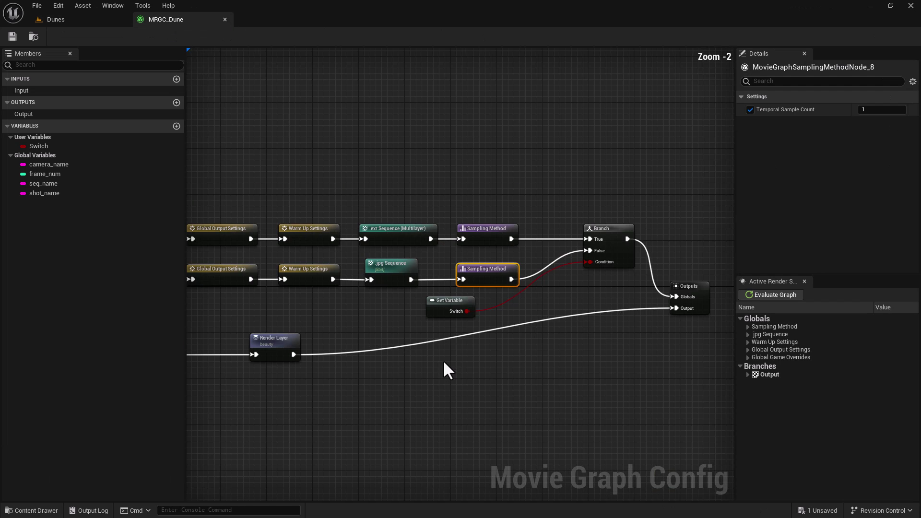
{"action": "right_click_drag", "start_coordinate": [386, 402], "coordinate": [426, 335]}
{"action": "scroll", "coordinate": [425, 341], "scroll_direction": "up", "scroll_amount": 1}
{"action": "scroll", "coordinate": [428, 341], "scroll_direction": "down", "scroll_amount": 1}
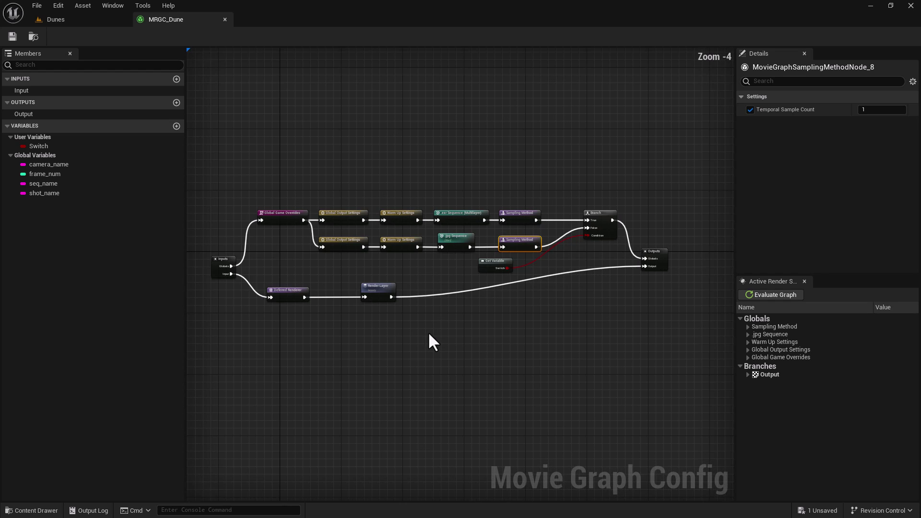